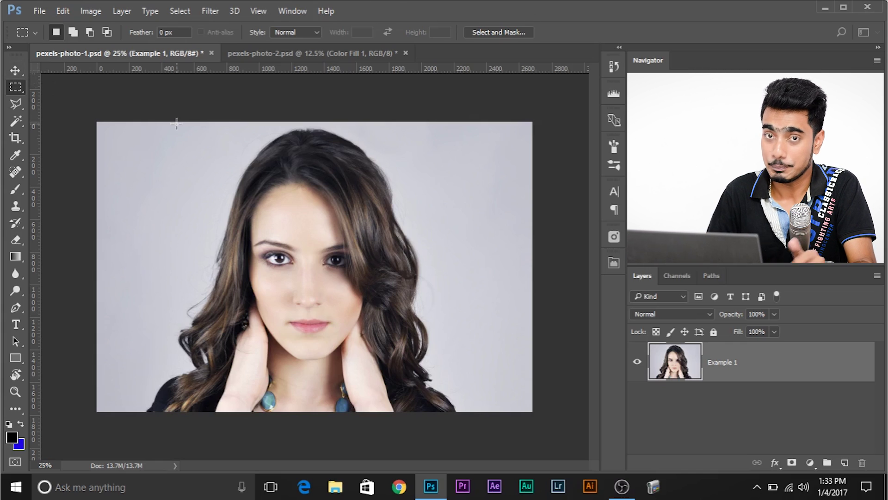
Switch between the Rectangular Marquee, Elliptical Marquee and Lasso selection tools.
right_click(17, 90)
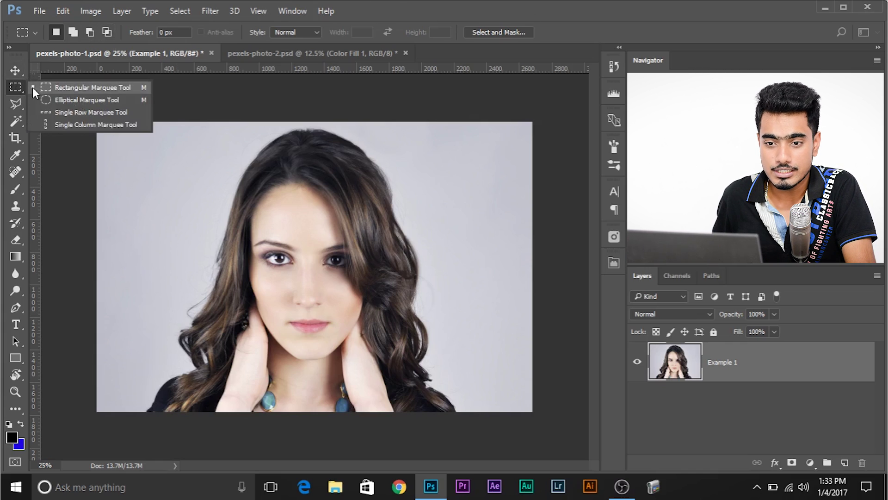
click(36, 87)
right_click(17, 91)
click(45, 99)
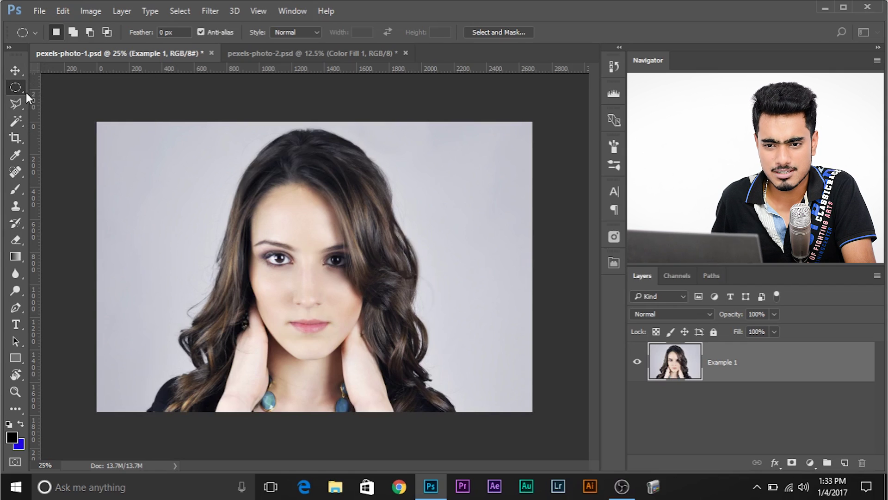
click(19, 101)
right_click(17, 103)
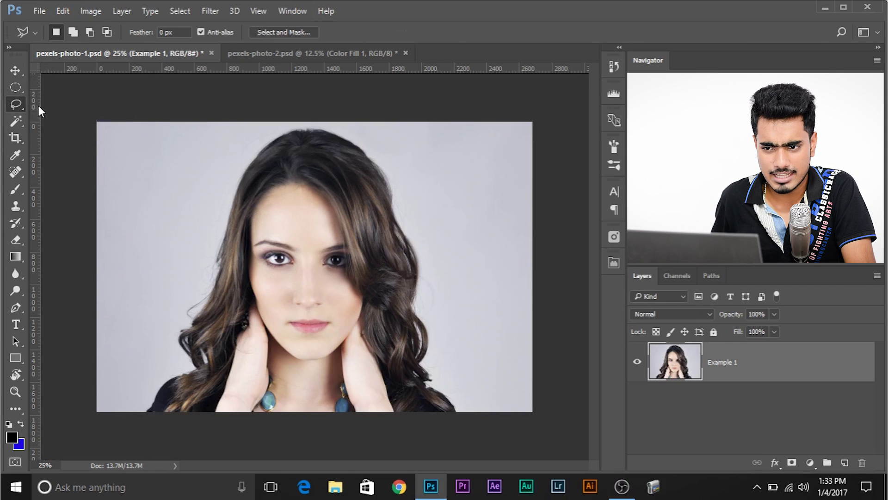
click(38, 104)
right_click(17, 87)
click(36, 99)
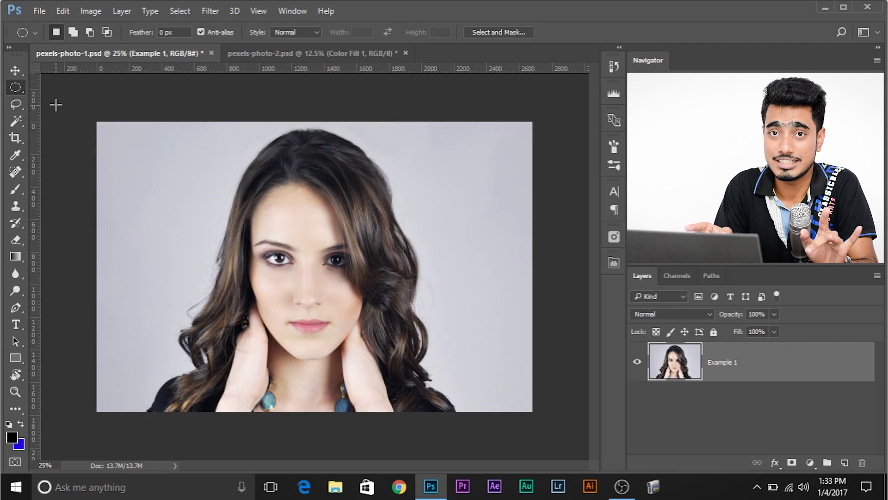
Activate the Rectangular Marquee tool and open the Select and Mask workspace for the Example 1 layer.
right_click(16, 87)
click(35, 92)
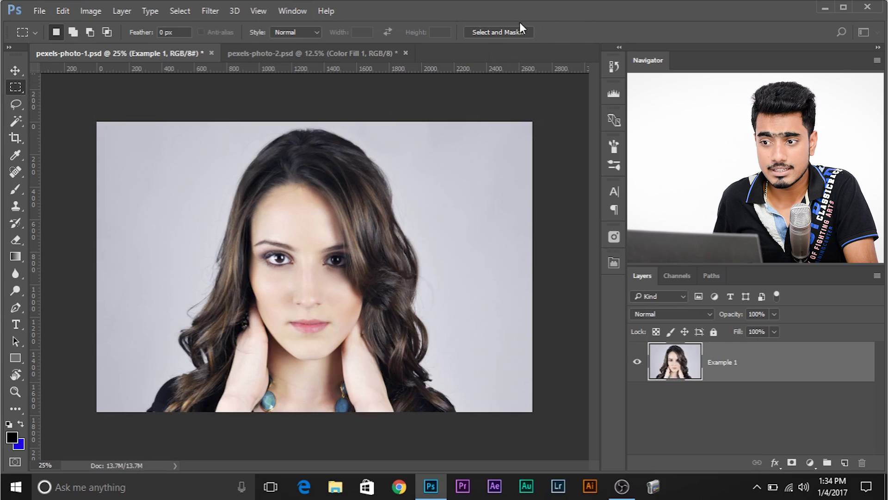
click(499, 30)
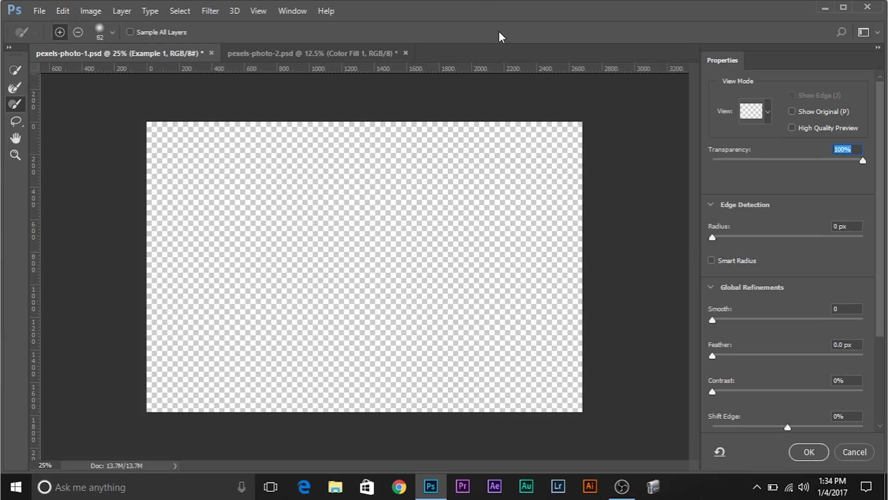
Keep the Onion Skin view mode and set its transparency to 52%.
click(766, 114)
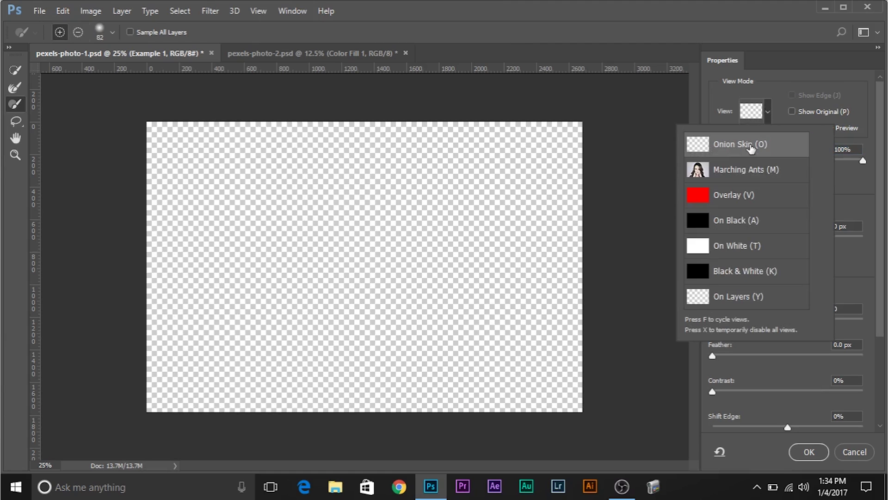
click(833, 164)
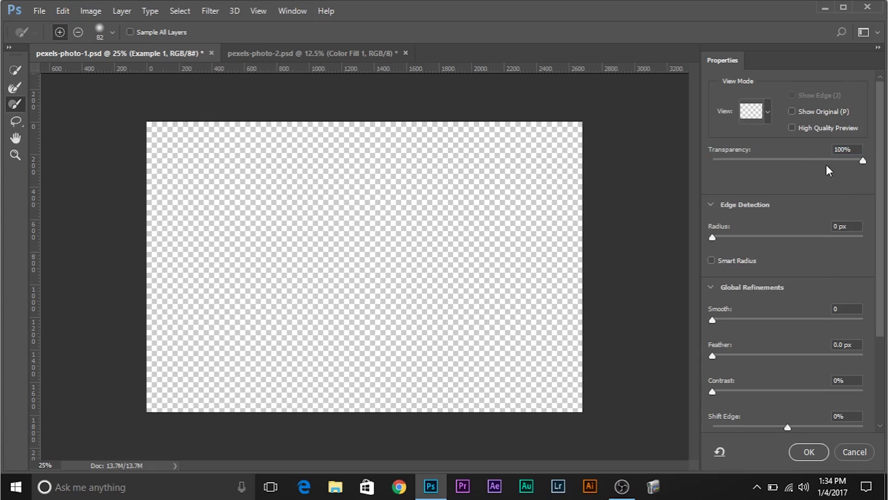
click(793, 159)
drag(773, 160, 791, 162)
click(790, 160)
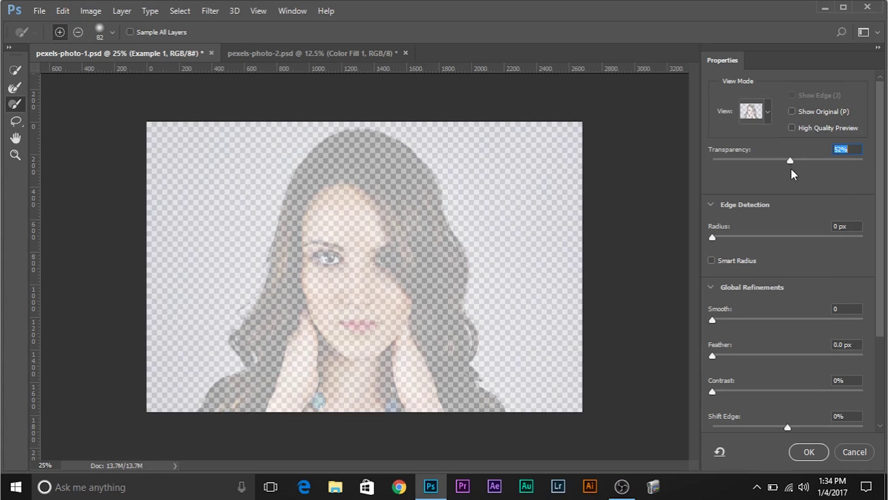
Select the whole woman, including her hair and shoulders, with the Quick Selection tool.
click(16, 70)
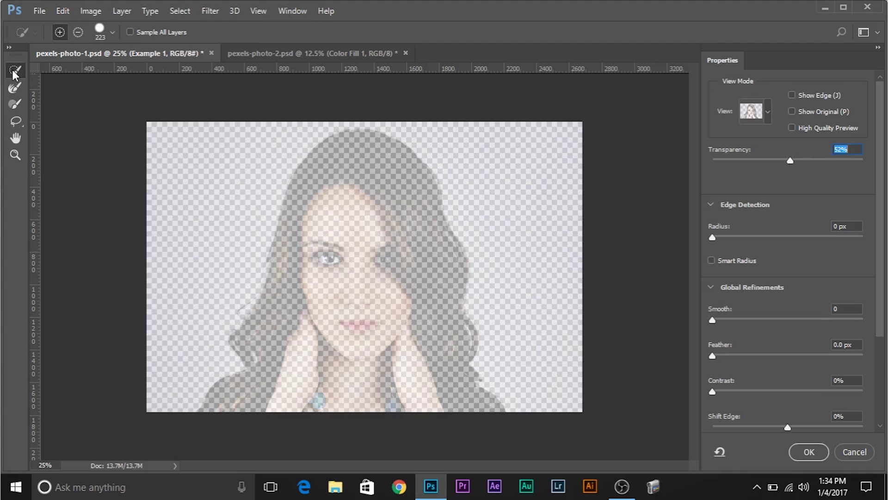
mouse_move(250, 406)
mouse_down()
mouse_move(283, 392)
mouse_move(290, 378)
mouse_move(271, 341)
mouse_move(302, 302)
mouse_move(317, 212)
mouse_move(336, 168)
mouse_move(365, 197)
mouse_move(403, 272)
mouse_move(341, 370)
mouse_up()
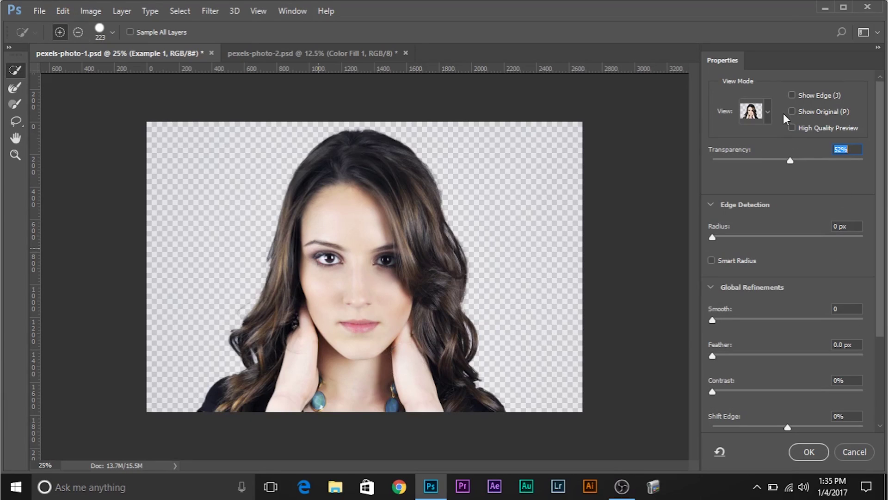
Preview the selection in Overlay view, return to Onion Skin and set the transparency to 100%.
click(767, 111)
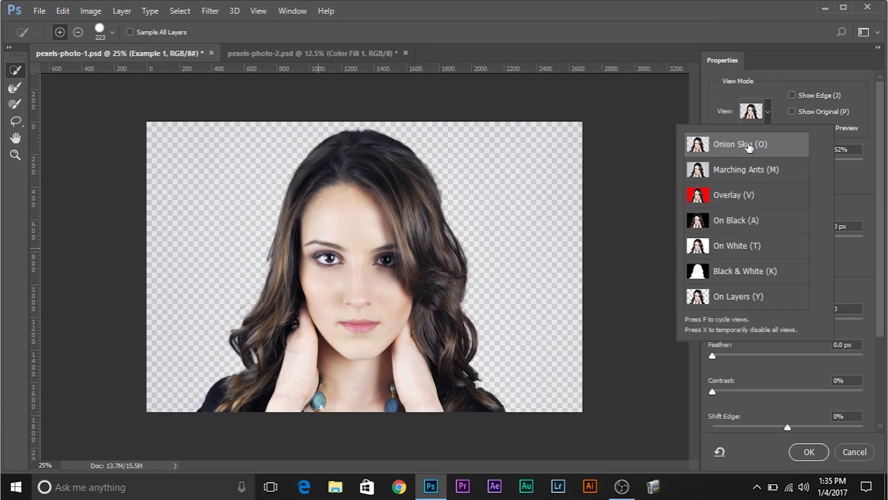
click(765, 110)
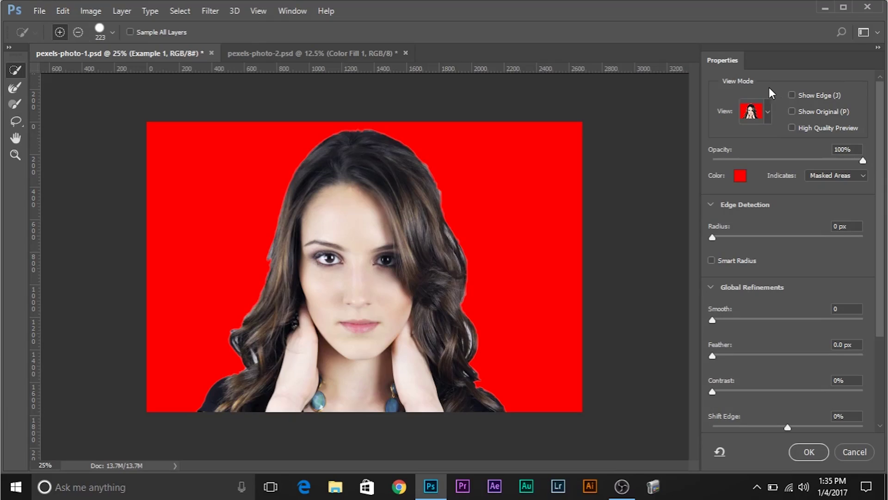
click(767, 115)
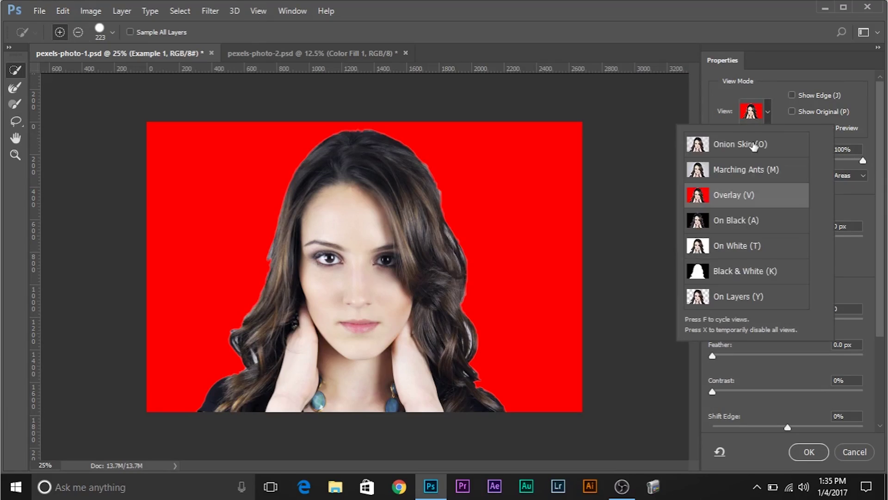
click(752, 146)
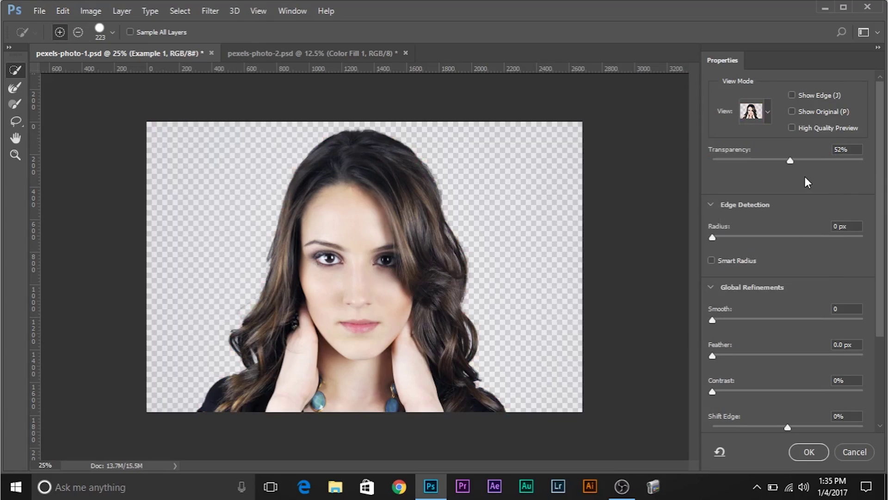
drag(789, 160, 654, 174)
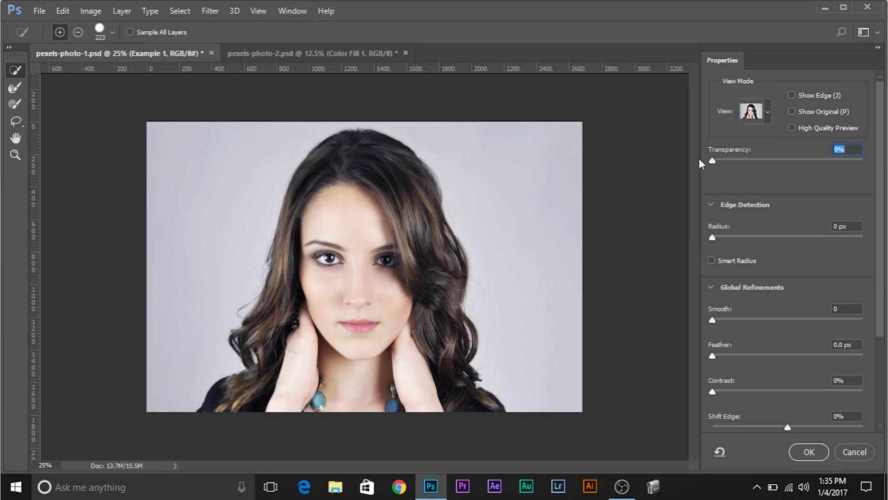
drag(731, 159, 863, 161)
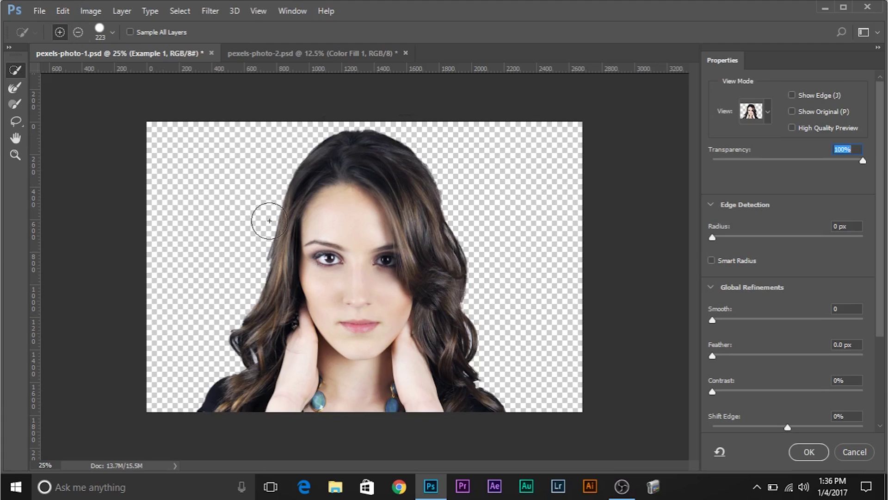
Preview the selection in the Black & White, On Black and On White view modes.
click(768, 112)
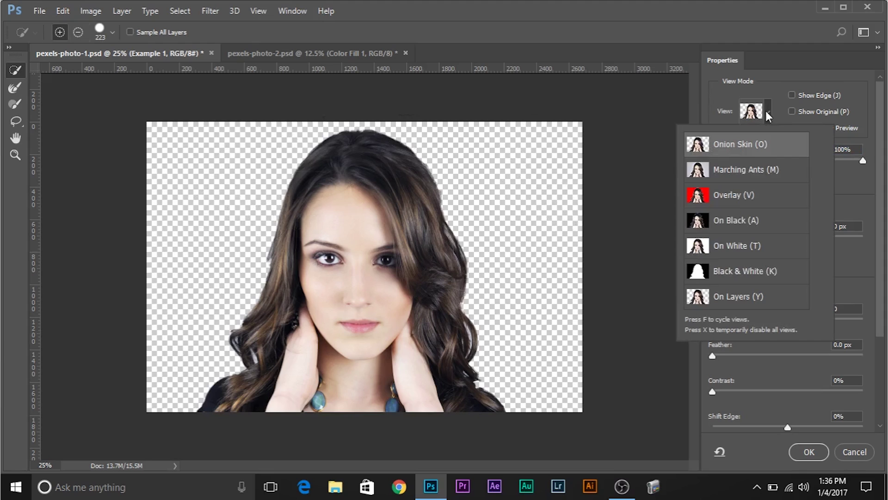
click(756, 271)
click(751, 108)
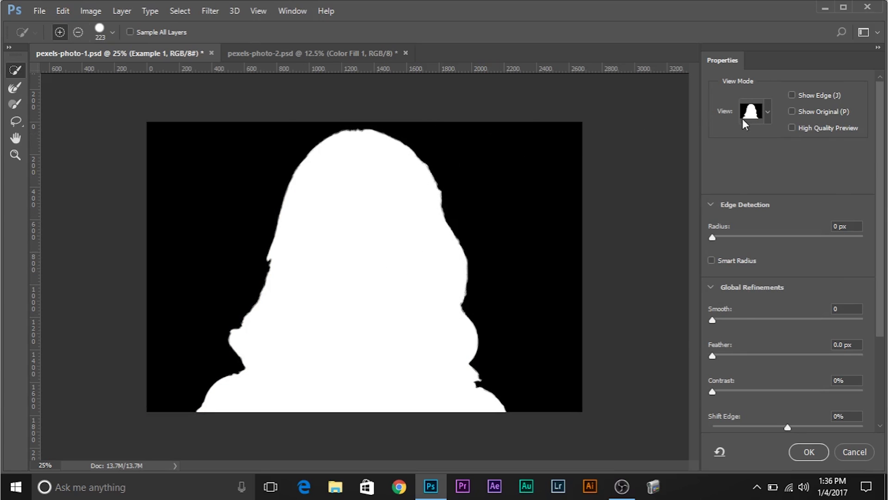
click(767, 113)
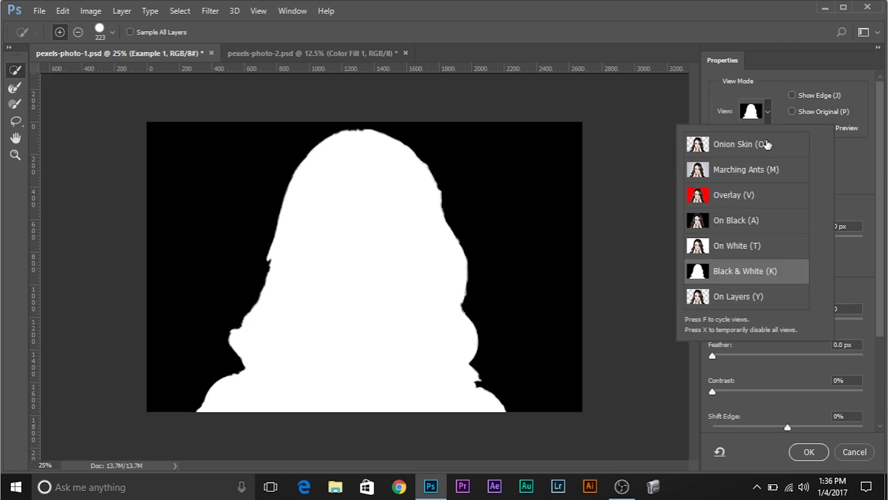
click(768, 221)
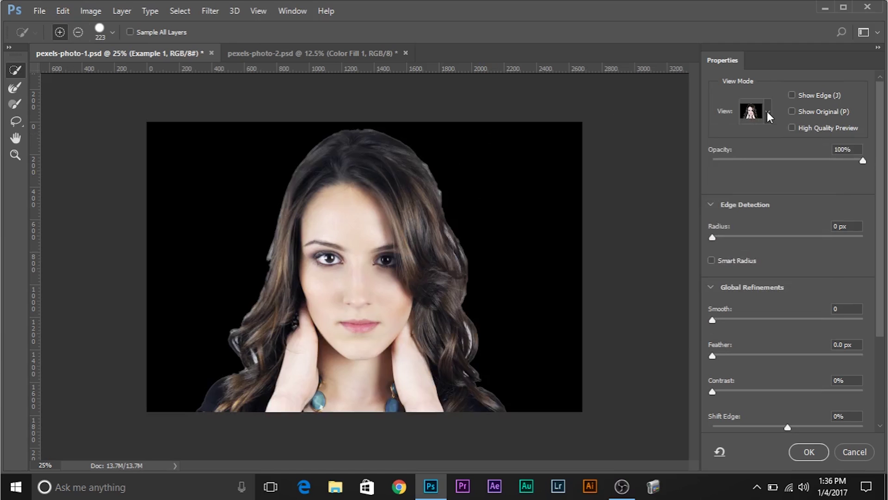
click(769, 113)
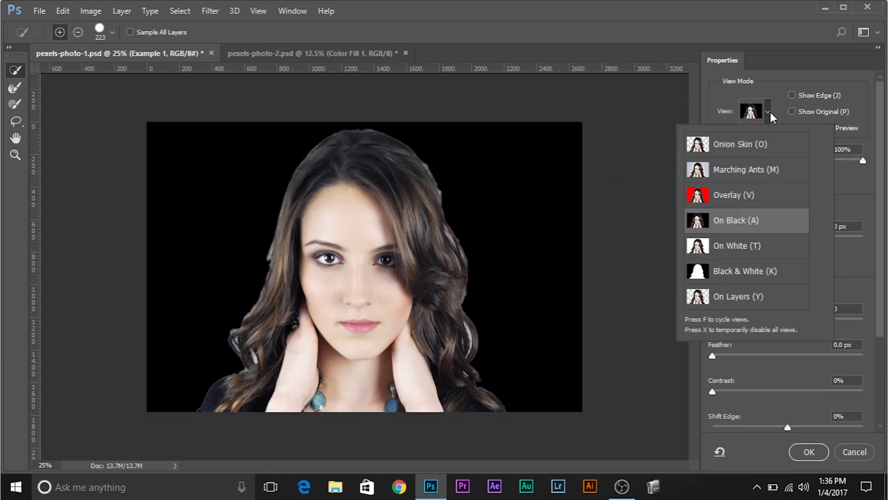
click(752, 246)
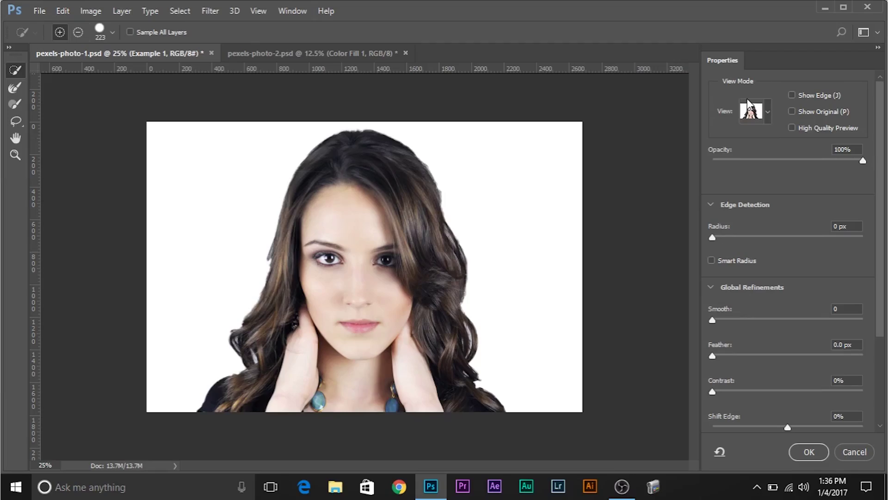
click(769, 116)
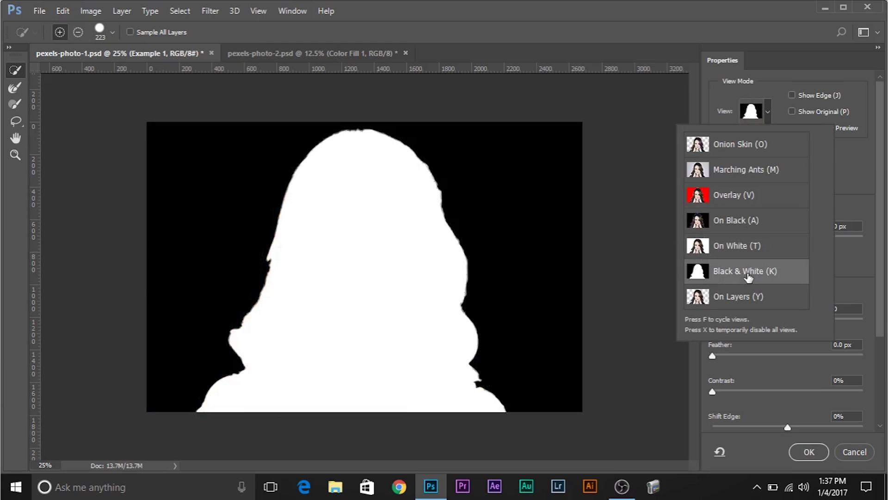
key(a)
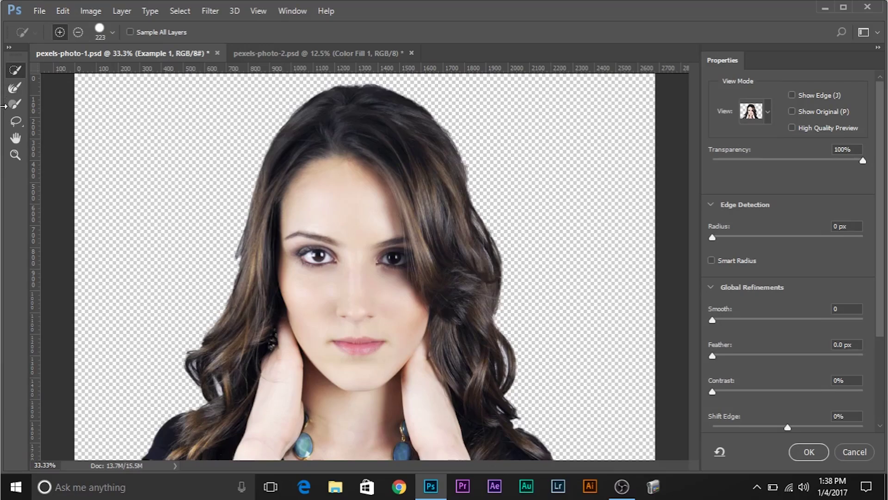
Activate the Refine Edge Brush and examine the hair edges on both sides of the woman's head up close.
click(15, 87)
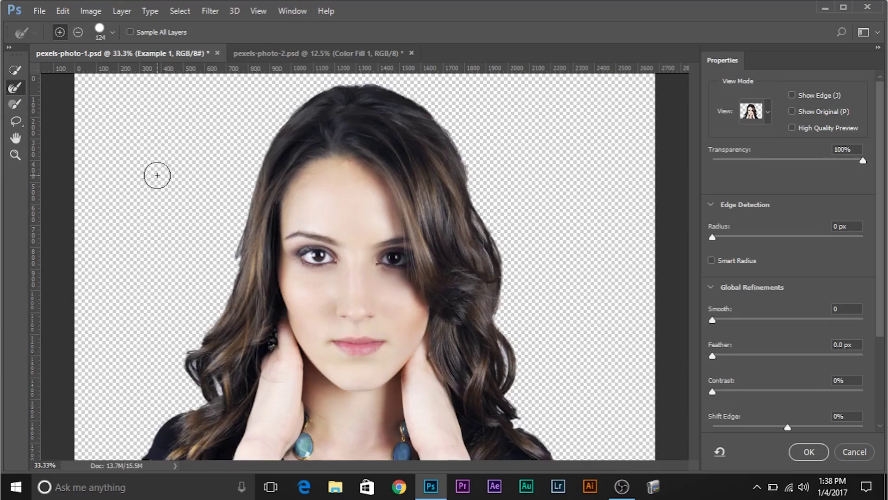
key(ctrl+plus)
drag(154, 289, 316, 143)
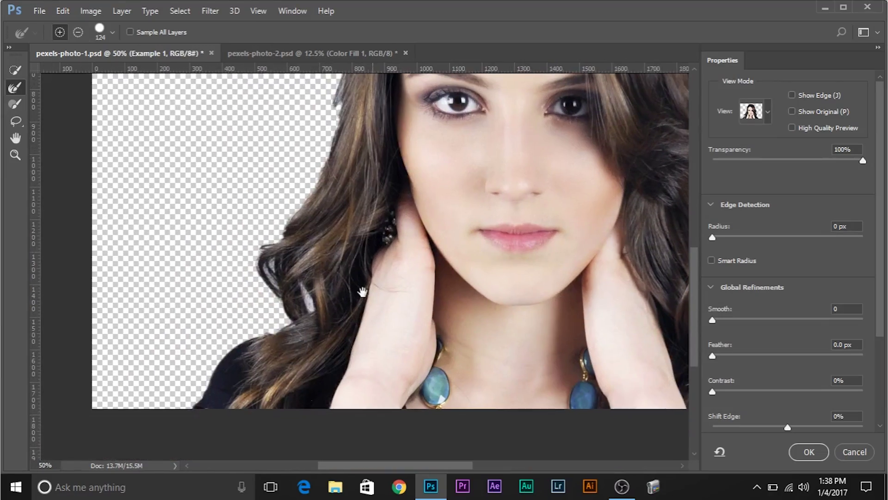
drag(294, 276, 331, 254)
mouse_move(326, 295)
mouse_down()
mouse_move(331, 276)
mouse_move(308, 252)
mouse_move(324, 255)
mouse_up()
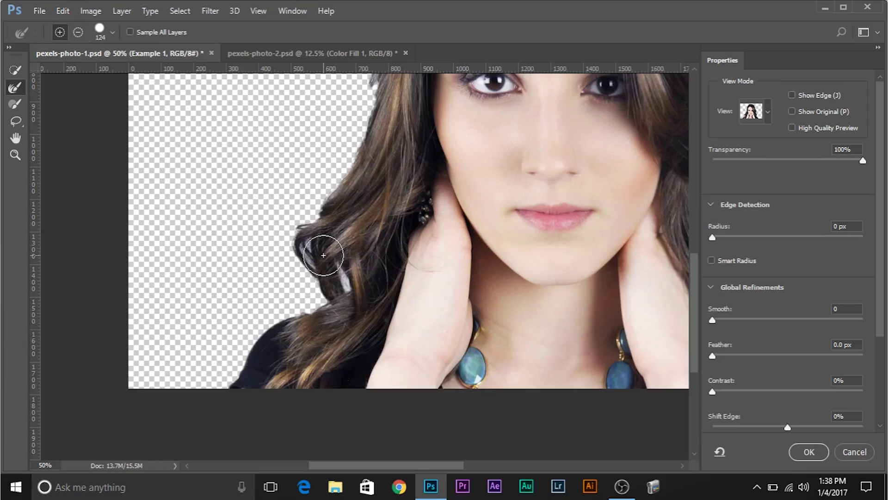
key(ctrl+plus)
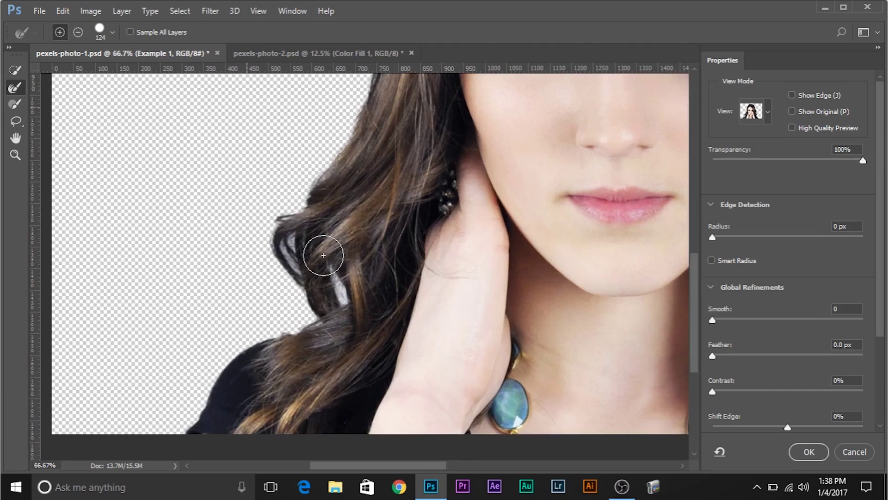
key(ctrl+minus)
drag(523, 185, 503, 104)
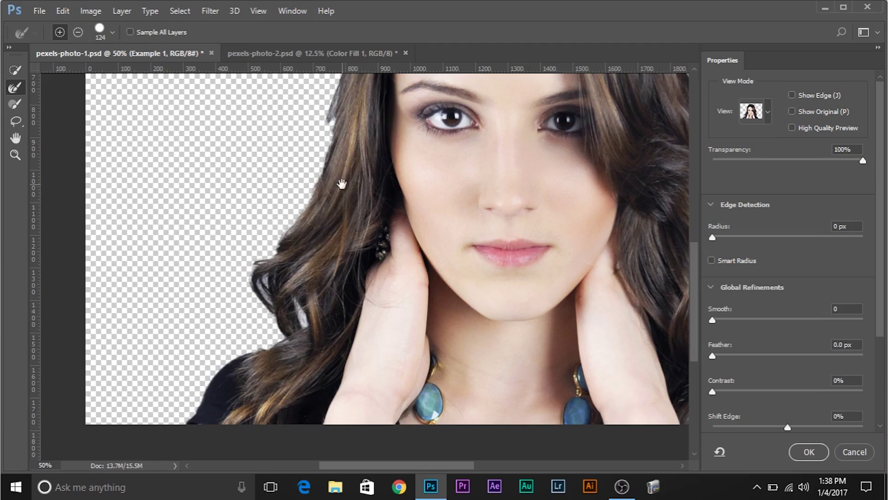
drag(522, 153, 265, 191)
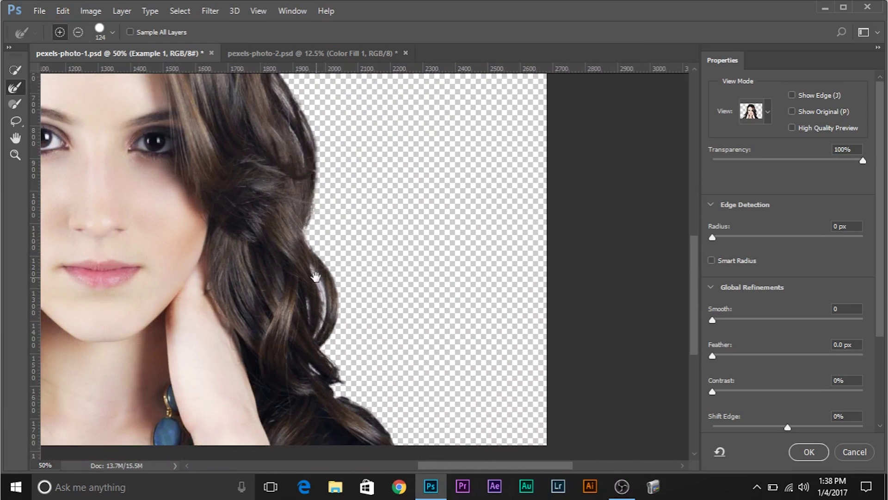
drag(234, 252, 724, 249)
mouse_move(452, 331)
mouse_down()
mouse_move(387, 353)
mouse_move(353, 215)
mouse_up()
mouse_move(362, 304)
mouse_down()
mouse_move(341, 283)
mouse_move(332, 251)
mouse_move(341, 222)
mouse_move(318, 258)
mouse_move(288, 260)
mouse_move(321, 274)
mouse_up()
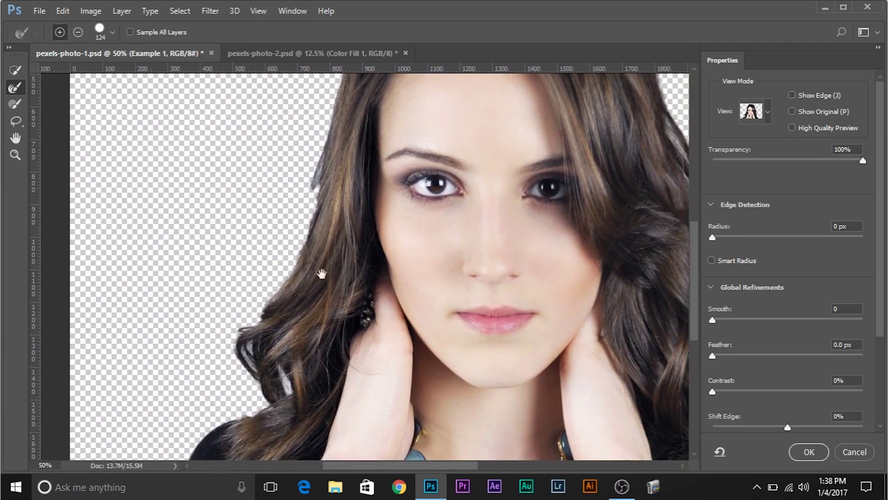
Set the Onion Skin transparency to 16% so the original background shows around the hair.
click(789, 160)
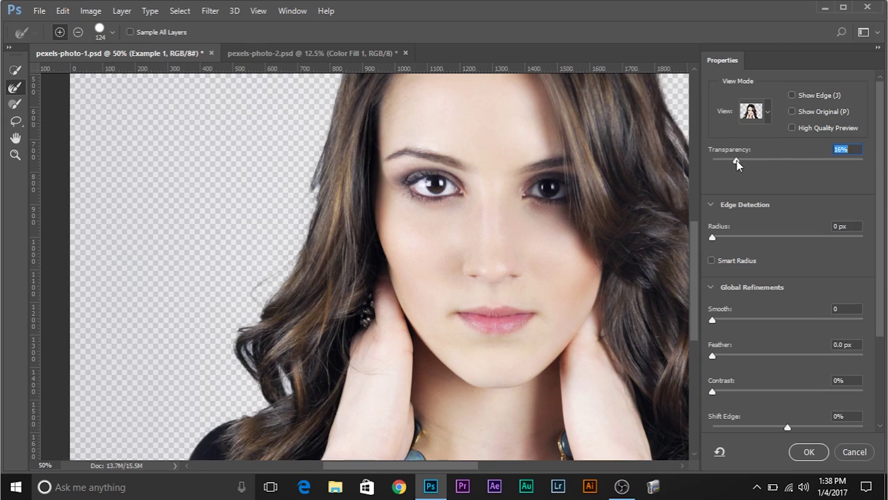
click(736, 160)
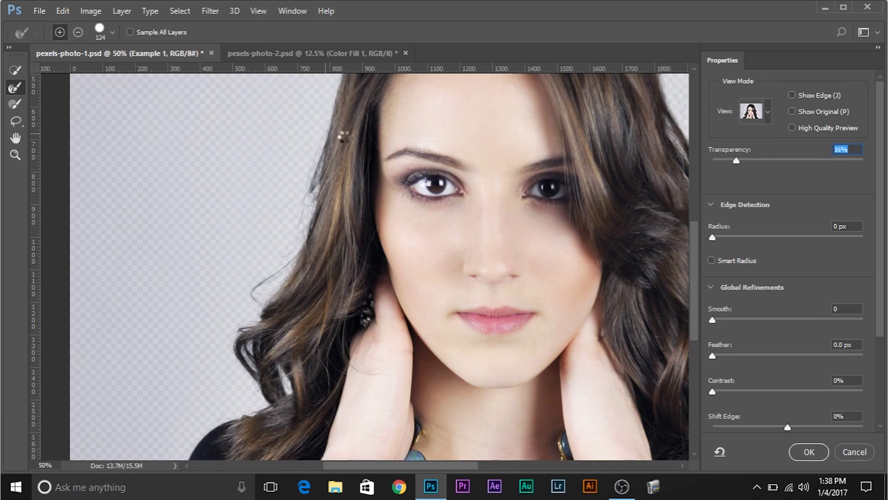
mouse_move(382, 107)
mouse_down()
mouse_move(238, 337)
mouse_move(238, 327)
mouse_up()
drag(508, 304, 435, 229)
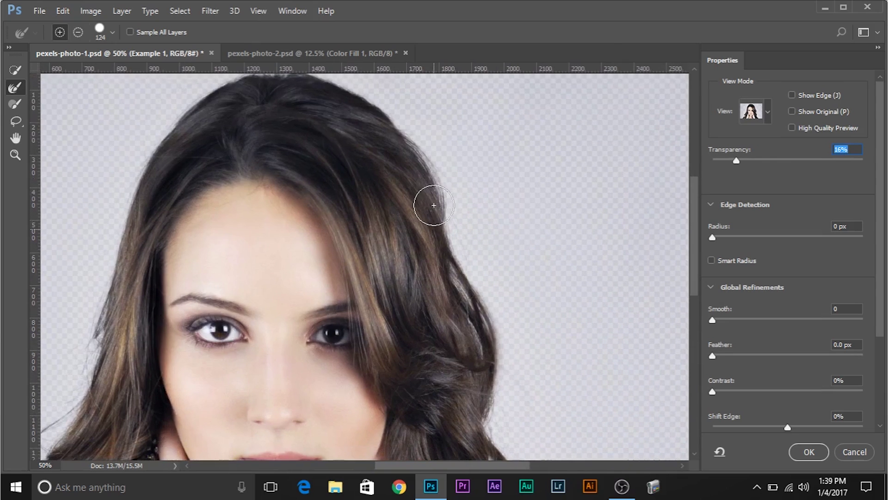
Paint along the hair edge beside the woman's covered eye, from the crown down to the shoulder, with the Refine Edge Brush.
mouse_move(406, 140)
mouse_down()
mouse_move(437, 174)
mouse_move(440, 238)
mouse_move(482, 330)
mouse_move(486, 381)
mouse_move(468, 316)
mouse_up()
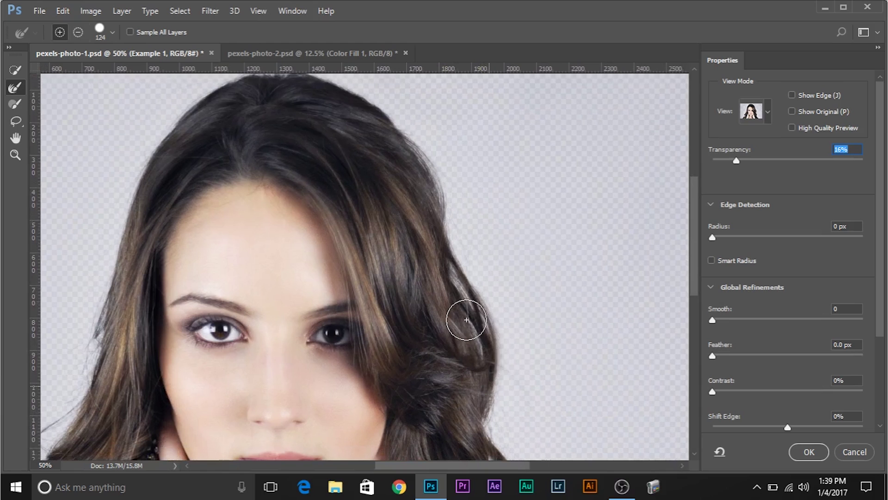
drag(486, 349, 404, 128)
mouse_move(419, 289)
mouse_down()
mouse_move(417, 354)
mouse_move(451, 382)
mouse_move(474, 388)
mouse_up()
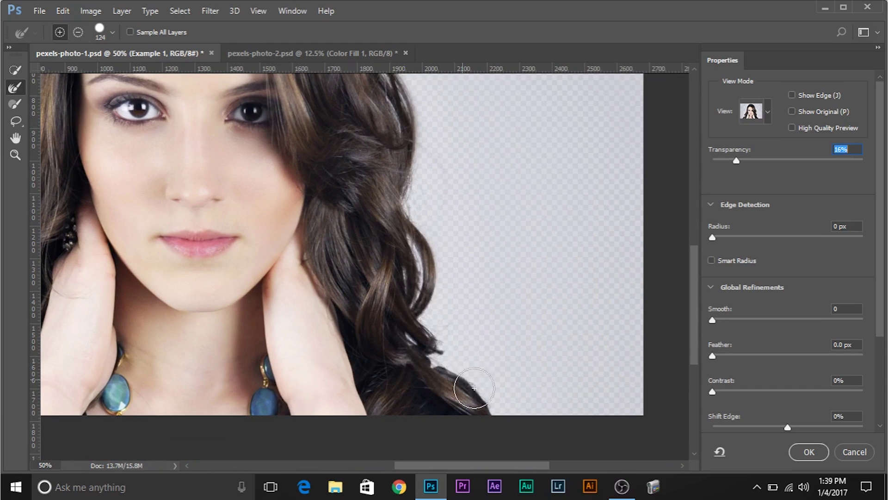
key(ctrl+minus)
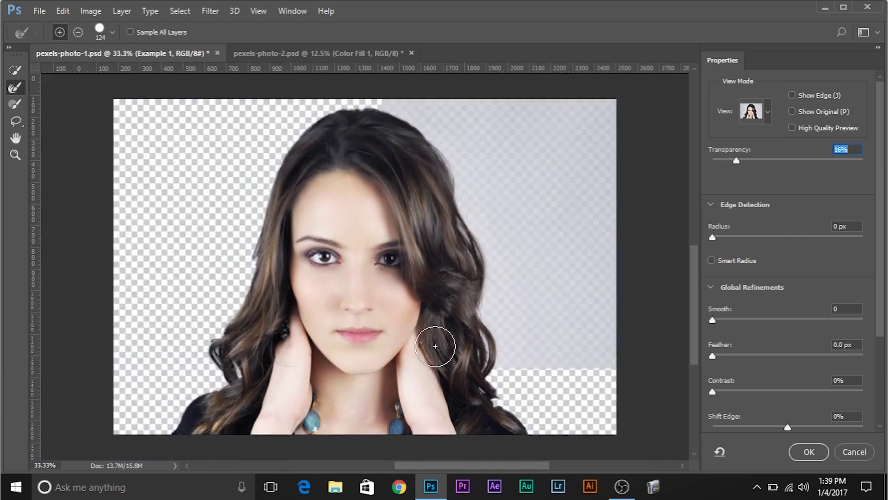
key(ctrl+0)
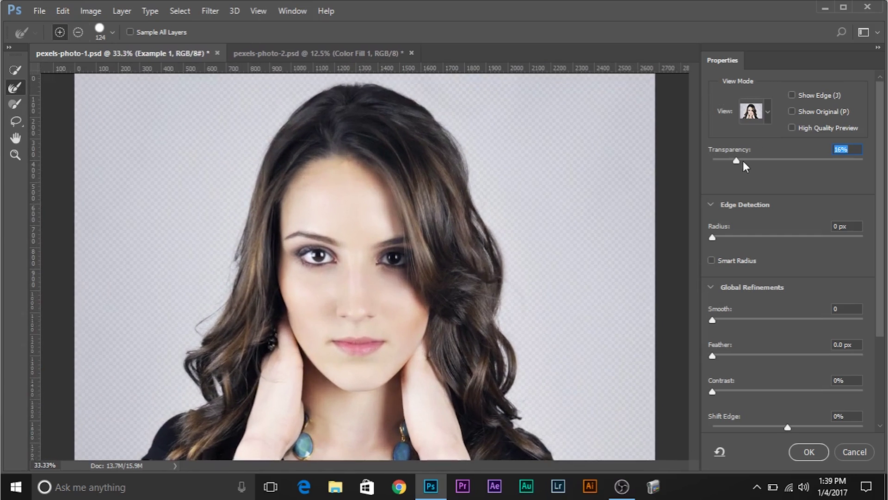
Set the Onion Skin transparency to 100% and examine the refined hair edges on both sides of the head up close.
drag(756, 158, 863, 161)
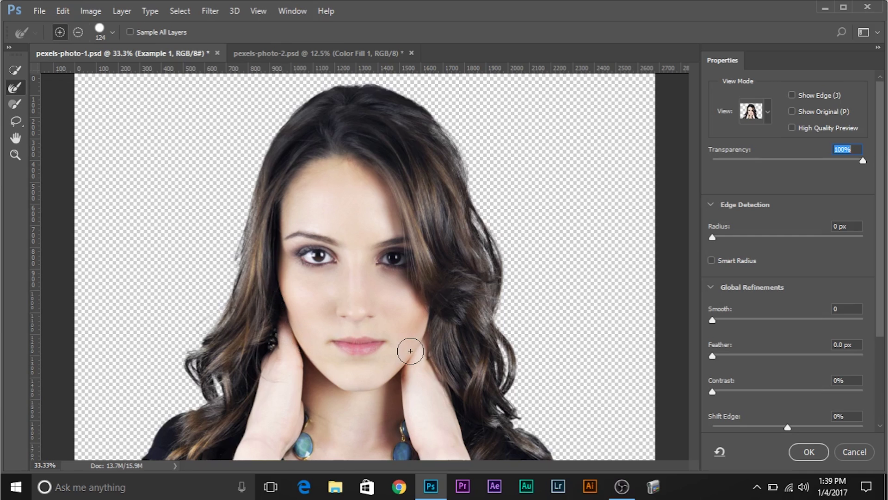
key(ctrl+plus)
key(ctrl+plus)
key(space)
drag(420, 185, 211, 329)
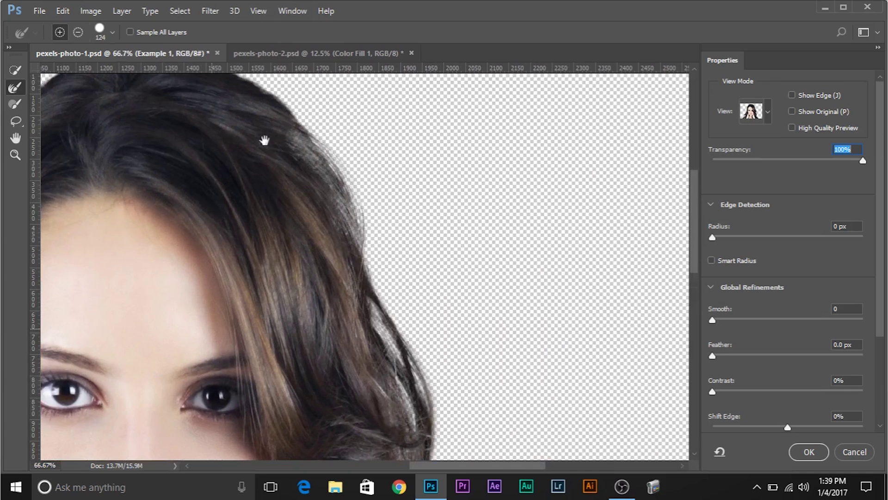
drag(244, 260, 636, 140)
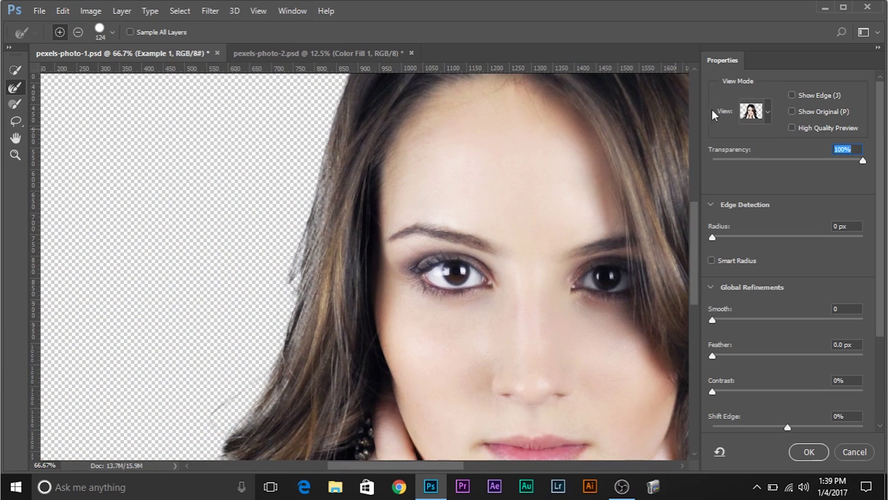
Switch the preview to Black & White and paint the grey areas just inside the first side's hair edge solid white with the Brush.
click(769, 114)
click(764, 271)
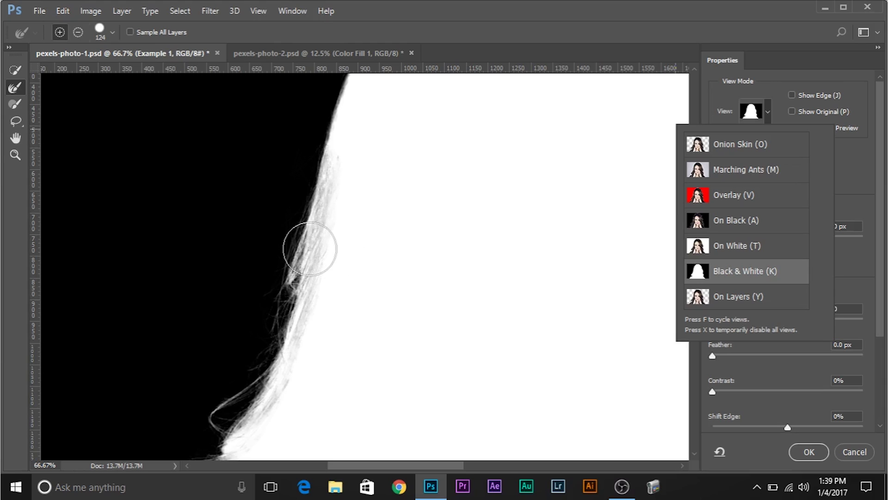
click(20, 100)
mouse_move(338, 185)
mouse_down()
mouse_move(307, 331)
mouse_move(321, 309)
mouse_move(354, 354)
mouse_move(317, 217)
mouse_move(268, 99)
mouse_up()
mouse_move(202, 285)
mouse_down()
mouse_move(194, 272)
mouse_move(196, 313)
mouse_move(157, 327)
mouse_move(153, 315)
mouse_up()
mouse_move(149, 255)
mouse_down()
mouse_move(147, 282)
mouse_move(164, 313)
mouse_move(142, 259)
mouse_move(149, 243)
mouse_move(186, 265)
mouse_up()
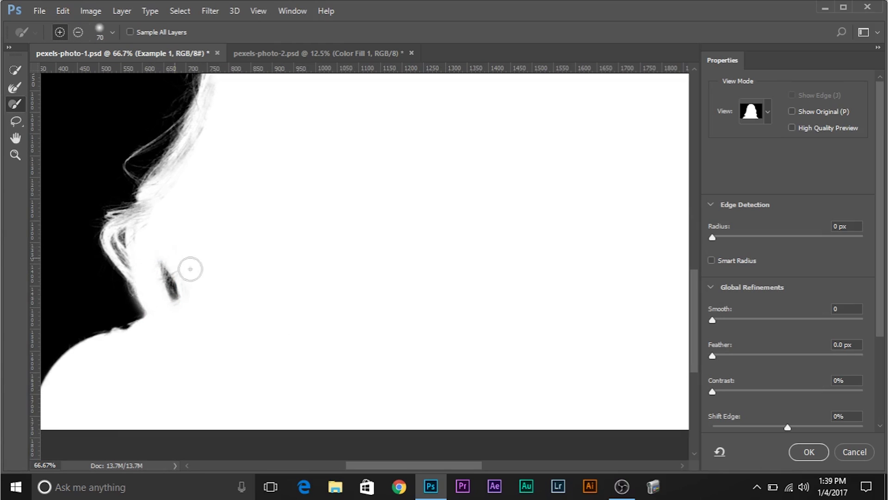
Brush out the grey patches inside the mask along the opposite hair edge, from the shoulder curls up to the crown.
drag(393, 234, 113, 197)
mouse_move(336, 299)
mouse_down()
mouse_move(416, 347)
mouse_move(429, 369)
mouse_up()
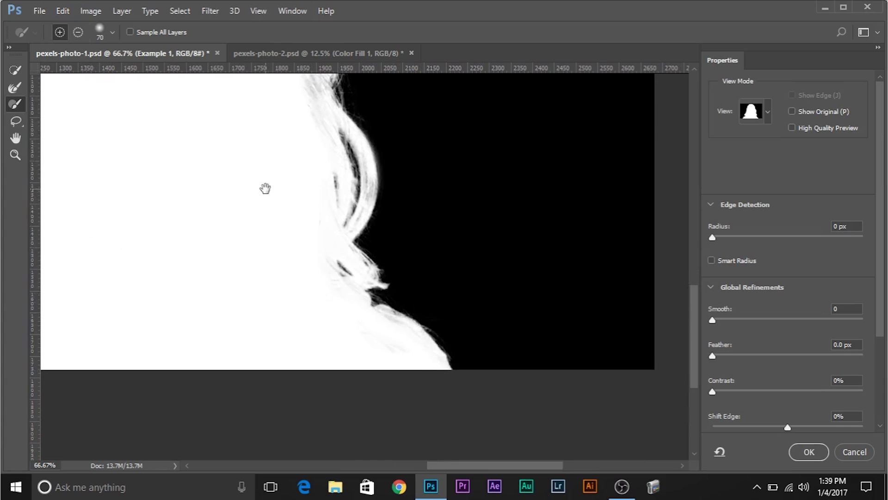
drag(265, 188, 264, 298)
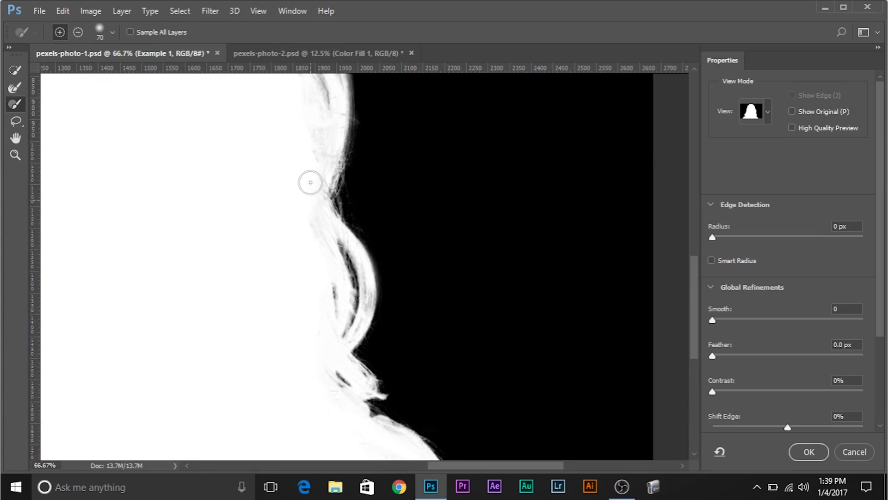
drag(278, 138, 275, 268)
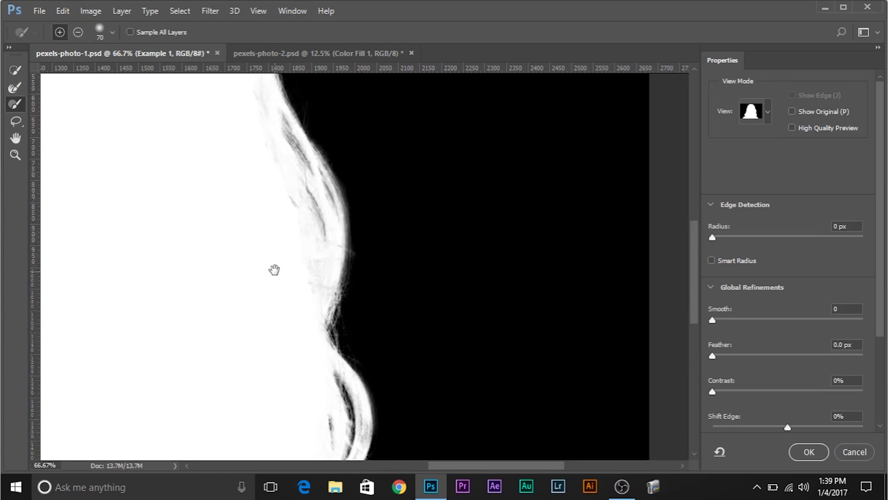
drag(270, 224, 248, 270)
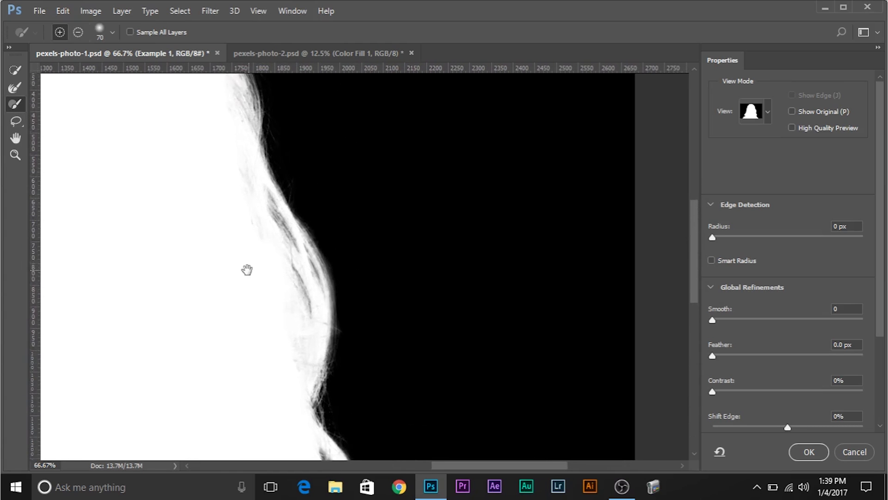
drag(233, 172, 216, 258)
drag(155, 138, 215, 226)
drag(242, 309, 290, 123)
drag(267, 299, 258, 200)
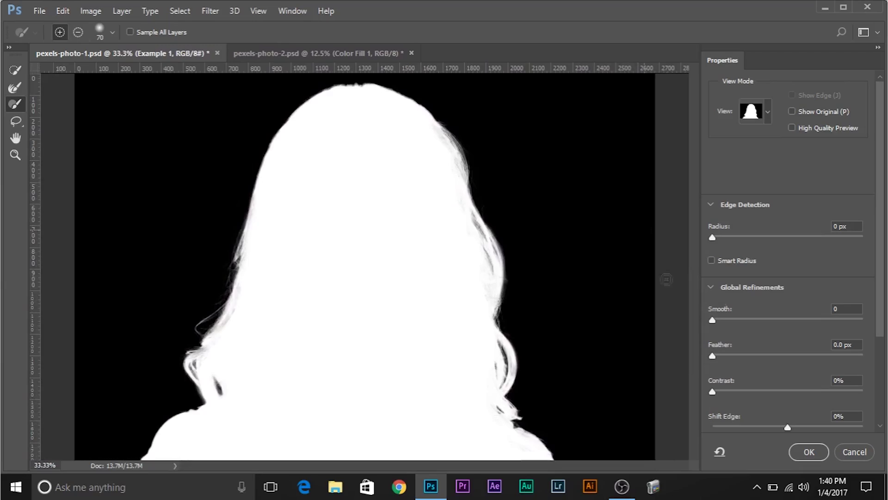
Enable Smart Radius and set the edge detection radius to 4 px.
scroll(773, 261, down, 3)
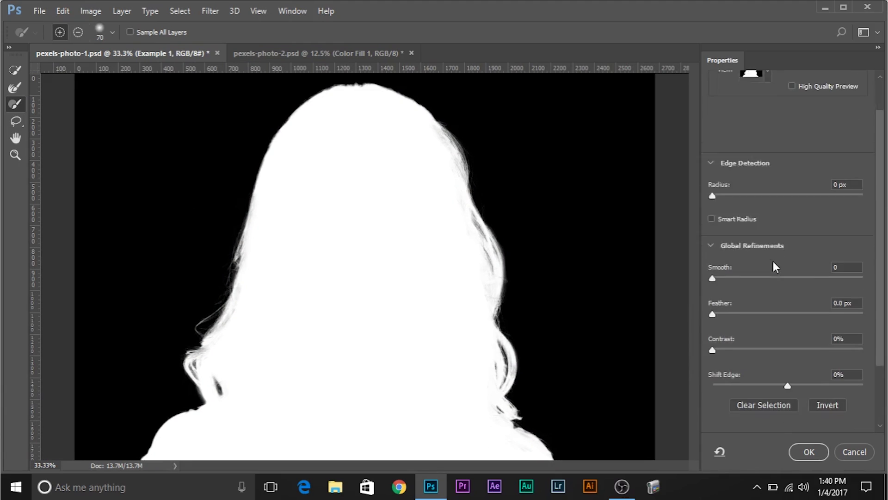
scroll(765, 253, up, 3)
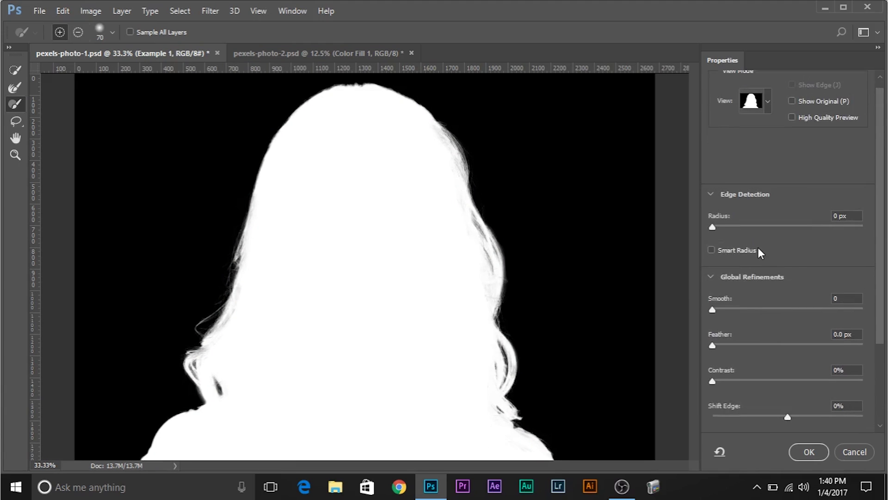
click(711, 249)
drag(745, 226, 800, 225)
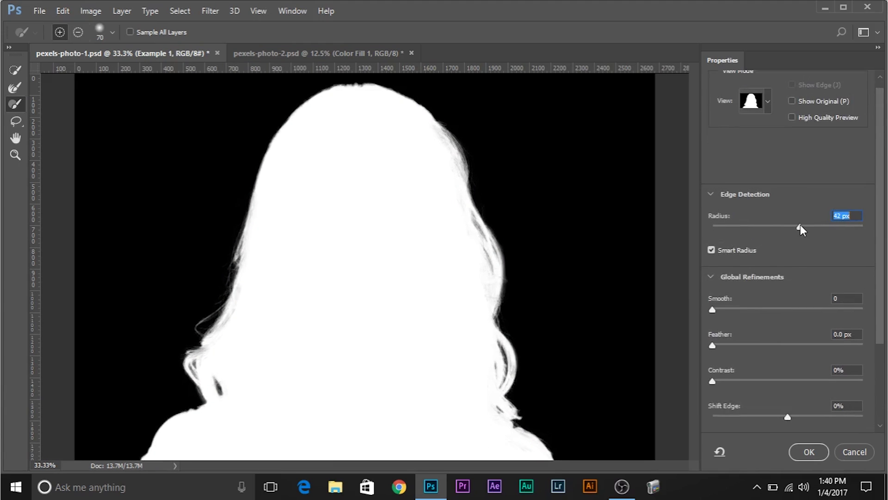
click(782, 227)
drag(757, 229, 386, 238)
mouse_move(740, 228)
mouse_down()
mouse_move(770, 226)
mouse_move(746, 233)
mouse_move(748, 225)
mouse_up()
Return the preview to Onion Skin and output the refined selection as a layer mask.
click(766, 104)
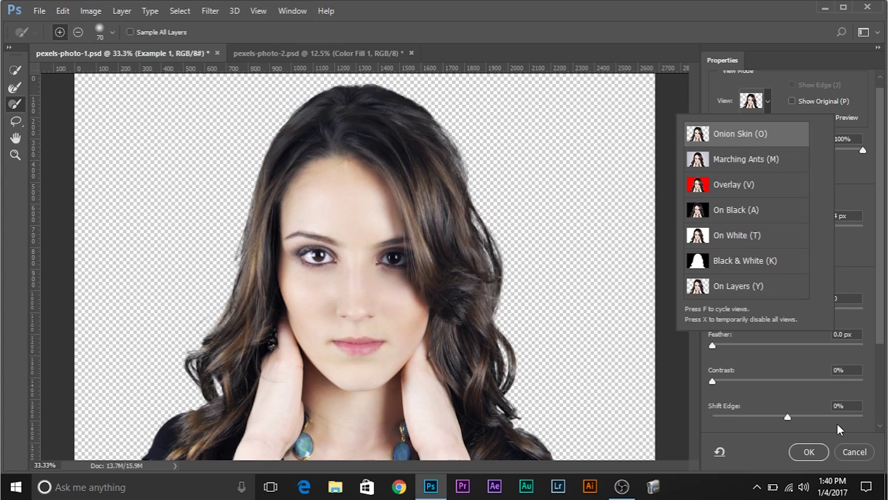
click(804, 451)
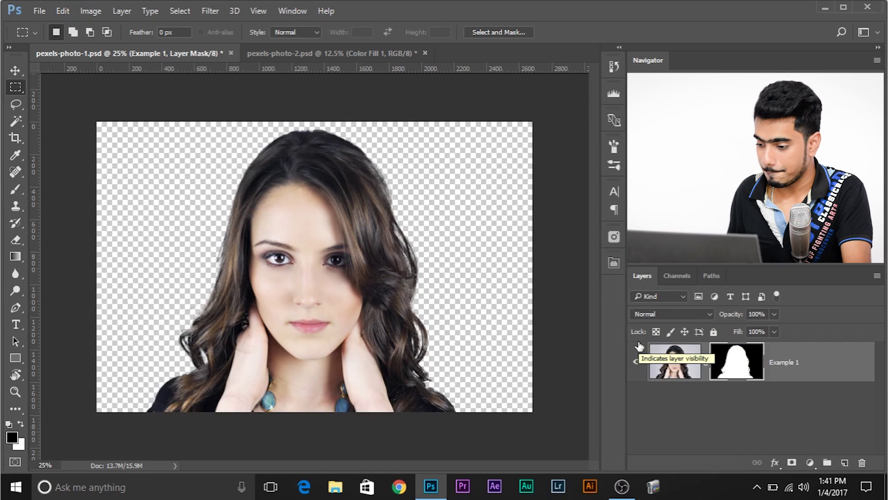
Add a Solid Color fill layer in white (ffffff) and place it beneath the Example 1 layer.
click(808, 463)
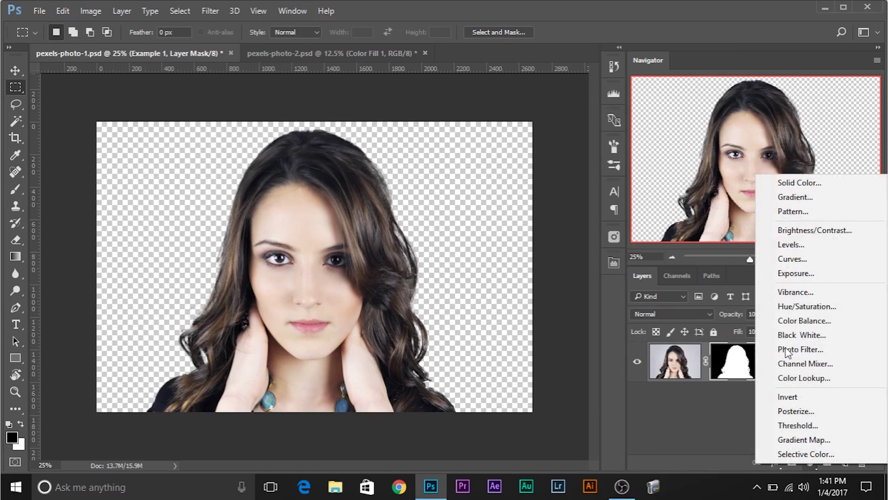
click(785, 183)
text(ffffff)
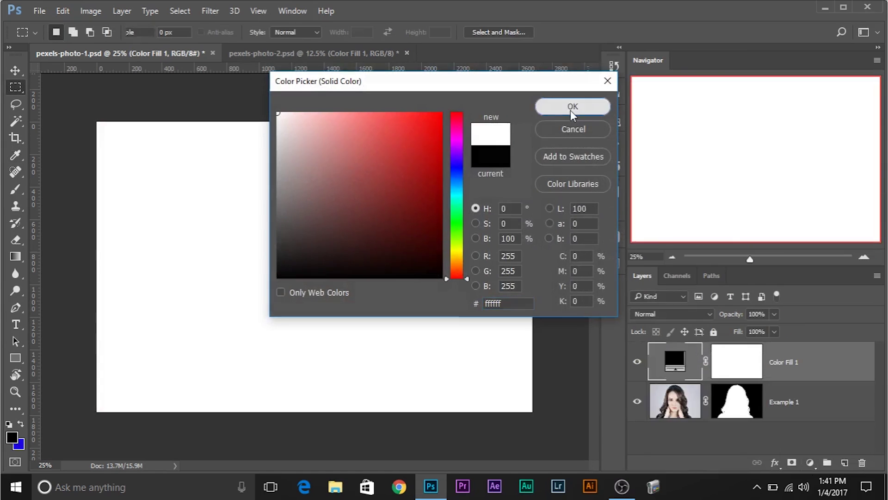
click(573, 106)
drag(777, 375, 740, 419)
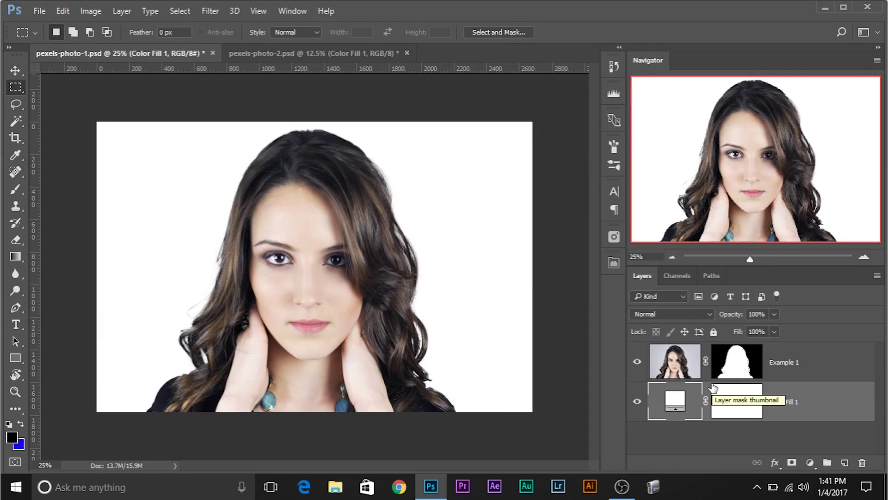
double_click(674, 399)
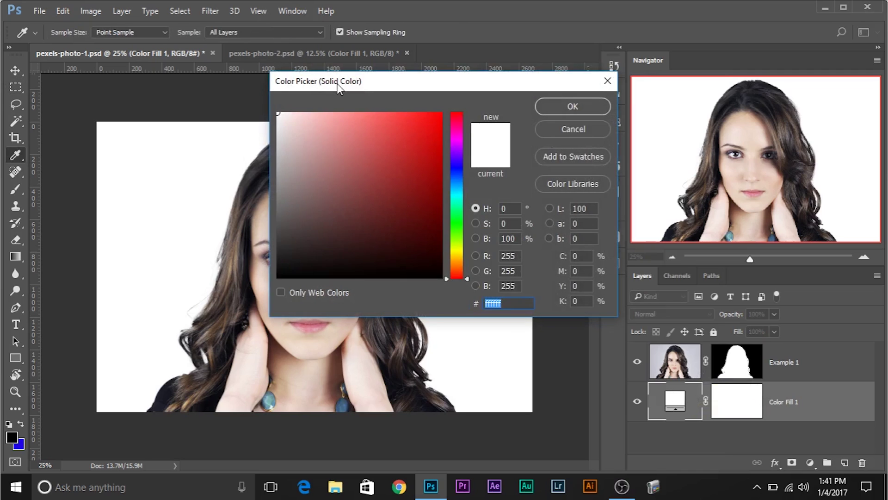
drag(338, 85, 494, 115)
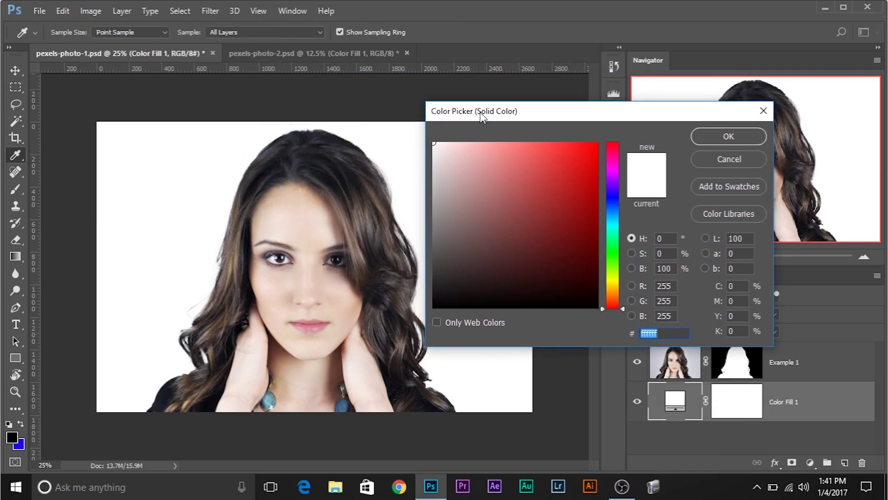
click(735, 160)
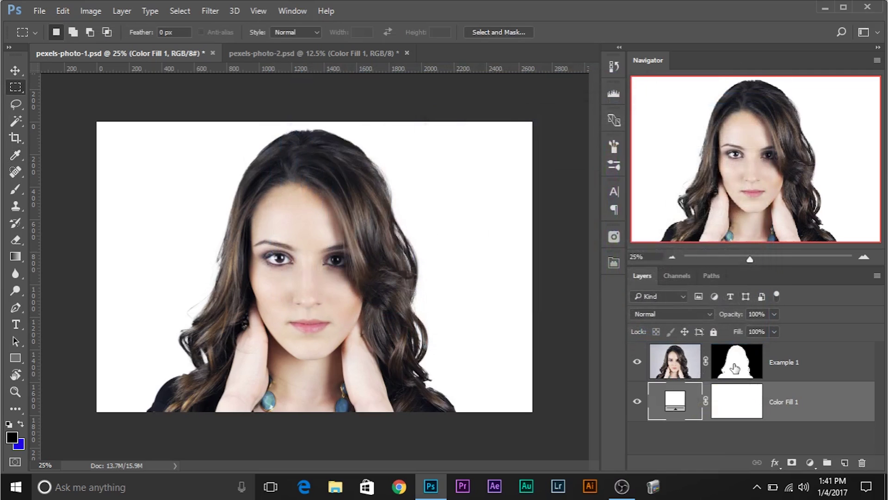
Disable the Example 1 layer mask and sample the original background beside the hair to check its colour and brightness, without changing the foreground colour.
shift+click(735, 369)
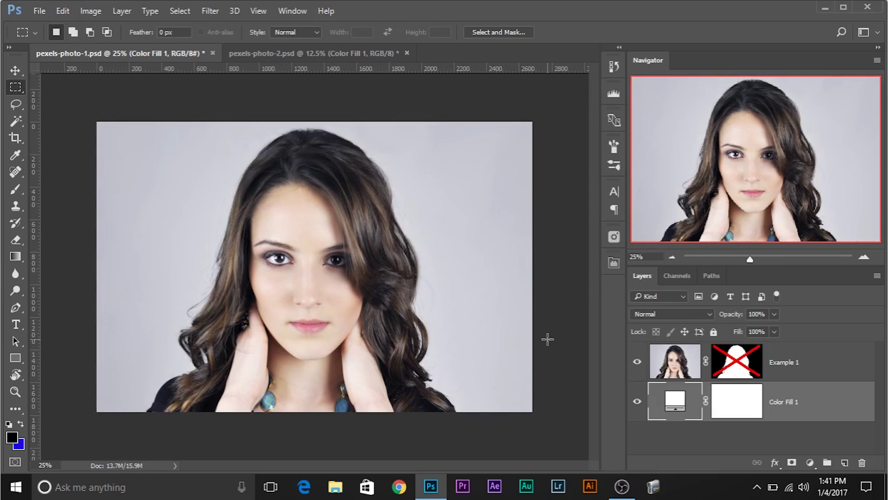
key(ctrl+plus)
key(ctrl+plus)
key(ctrl+minus)
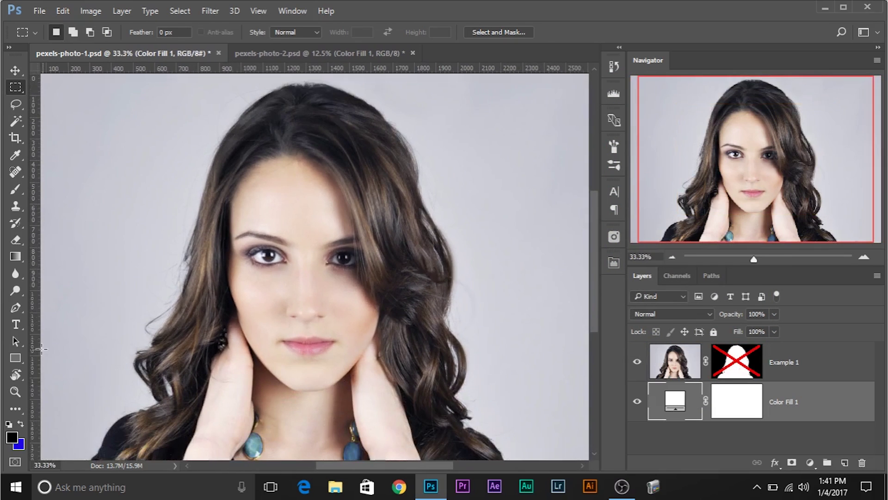
click(11, 438)
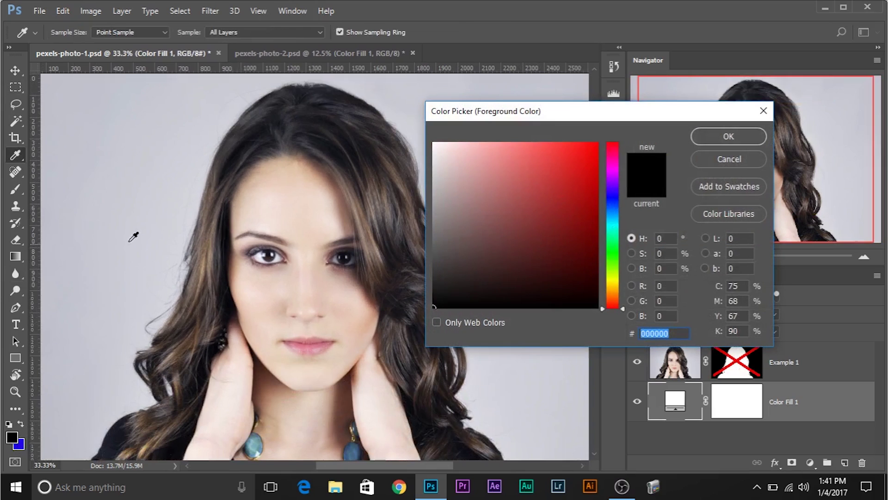
click(159, 287)
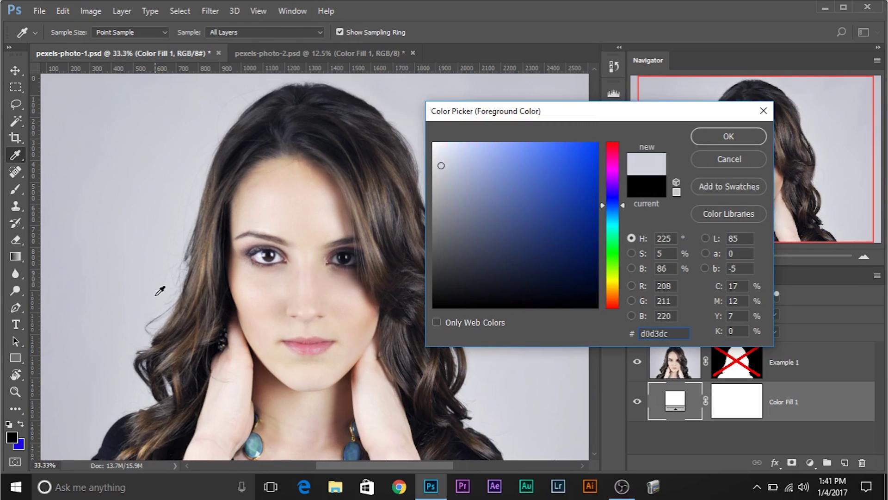
click(156, 295)
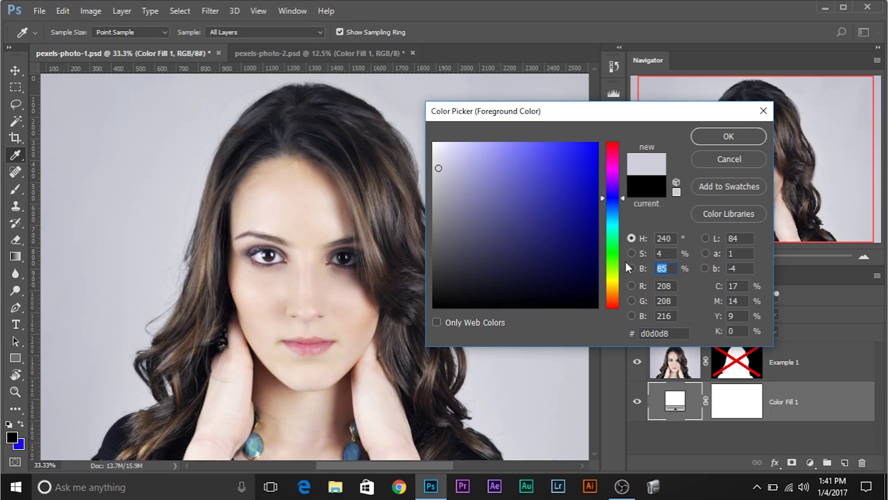
click(745, 160)
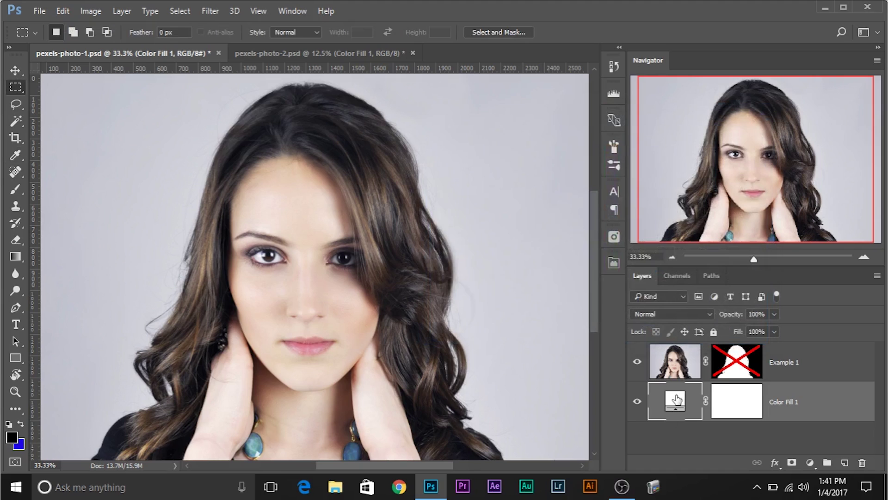
double_click(676, 398)
click(470, 152)
click(523, 172)
click(459, 162)
click(744, 157)
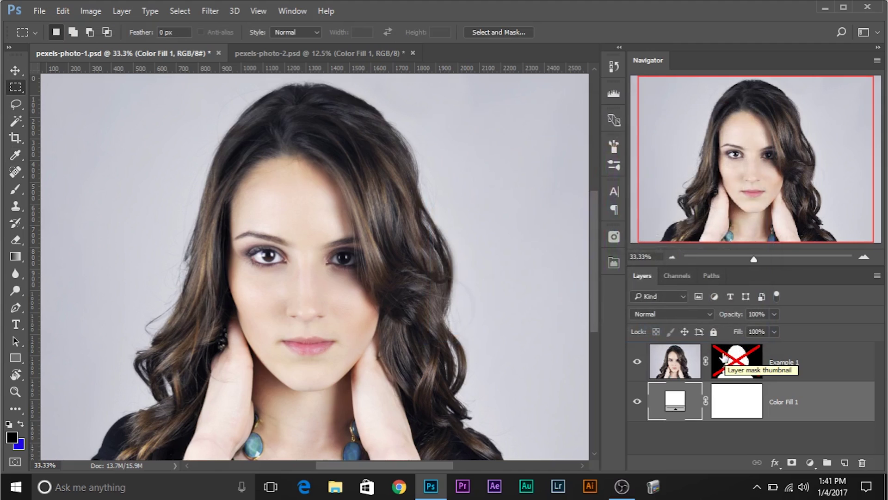
Toggle the Example 1 layer mask on and off to compare the white and original backgrounds, leaving the mask enabled.
shift+click(739, 366)
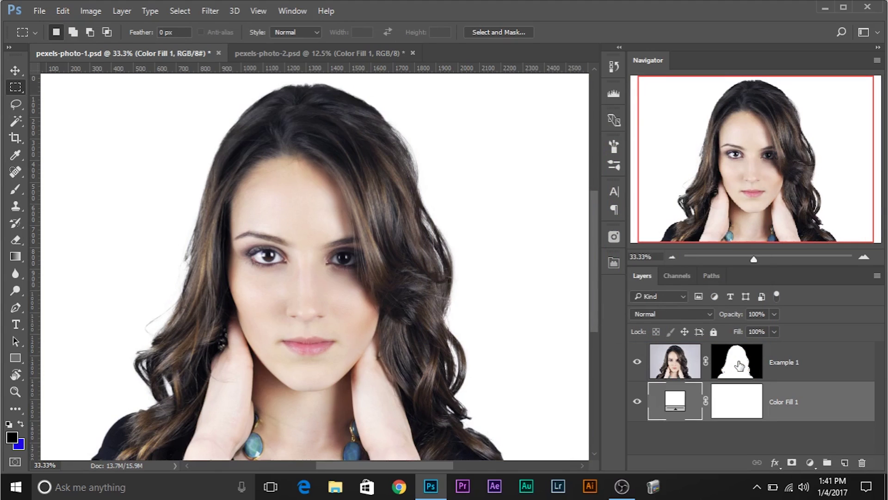
shift+click(739, 366)
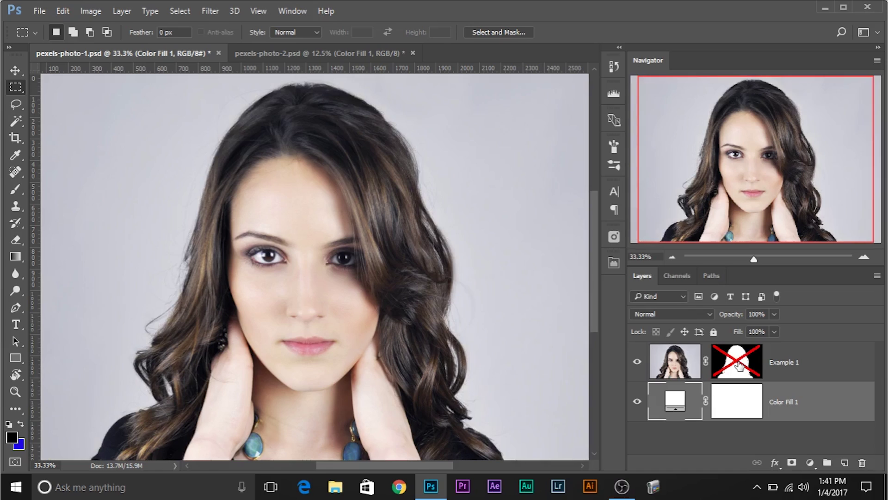
shift+click(738, 365)
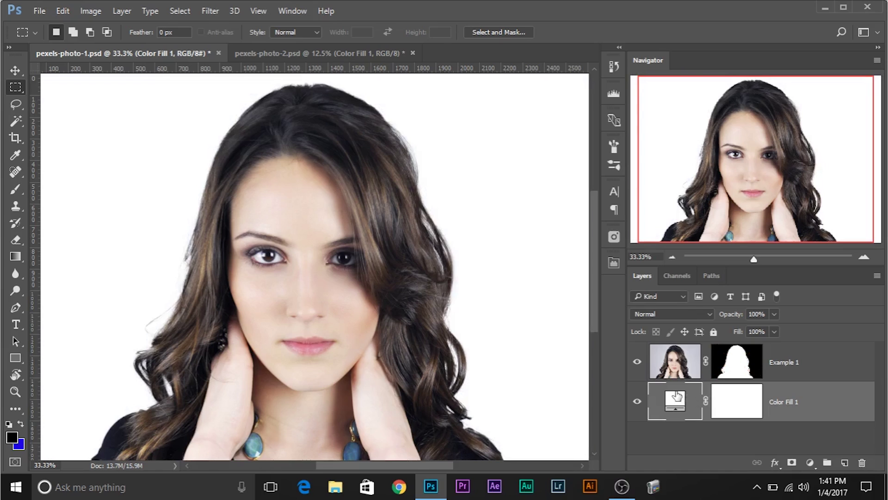
Reopen the Color Fill 1 colour for editing and try a saturated red (f51f1f) as the background.
double_click(676, 396)
drag(564, 119, 569, 120)
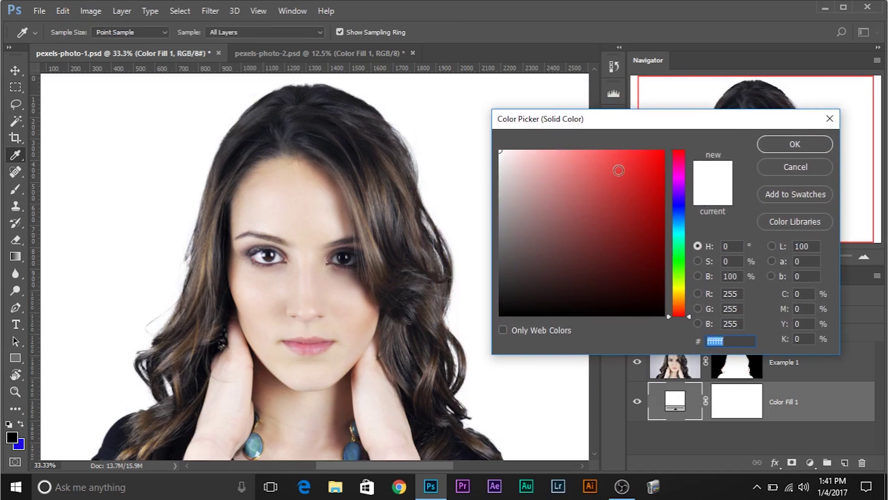
click(620, 168)
click(644, 156)
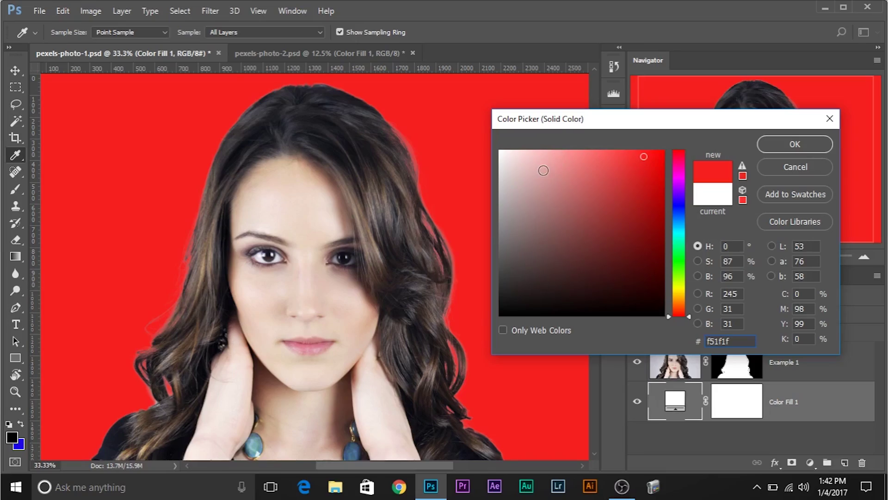
Try light grey (d9d9d9, d1d1d1) and pale pink (ffd9d9) as the background fill colour.
mouse_move(500, 178)
mouse_down()
mouse_move(519, 181)
mouse_move(497, 183)
mouse_move(496, 192)
mouse_move(500, 175)
mouse_up()
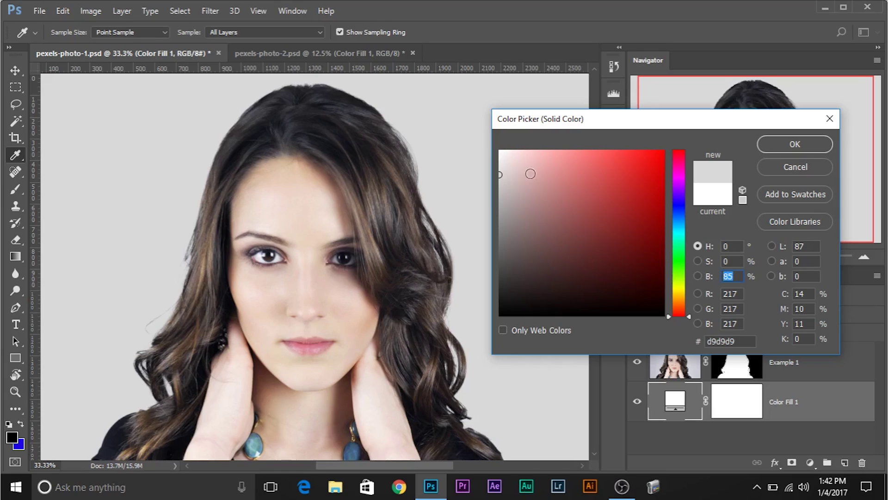
drag(531, 173, 524, 150)
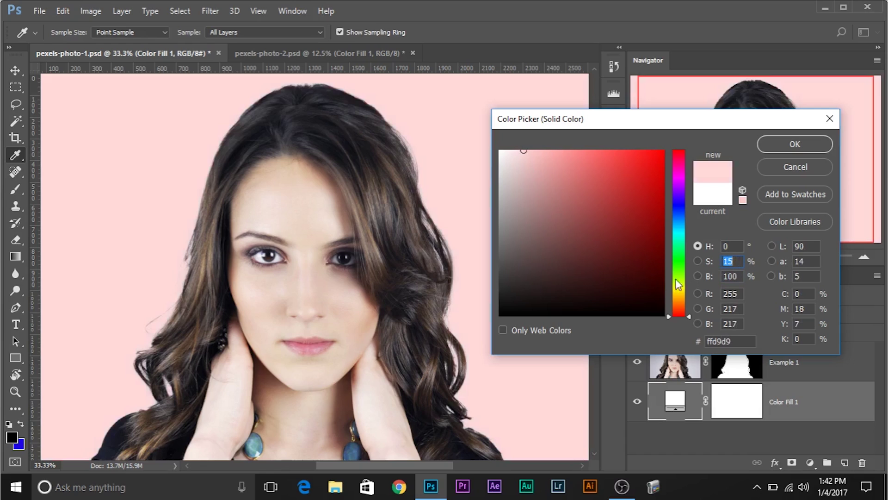
drag(524, 150, 497, 180)
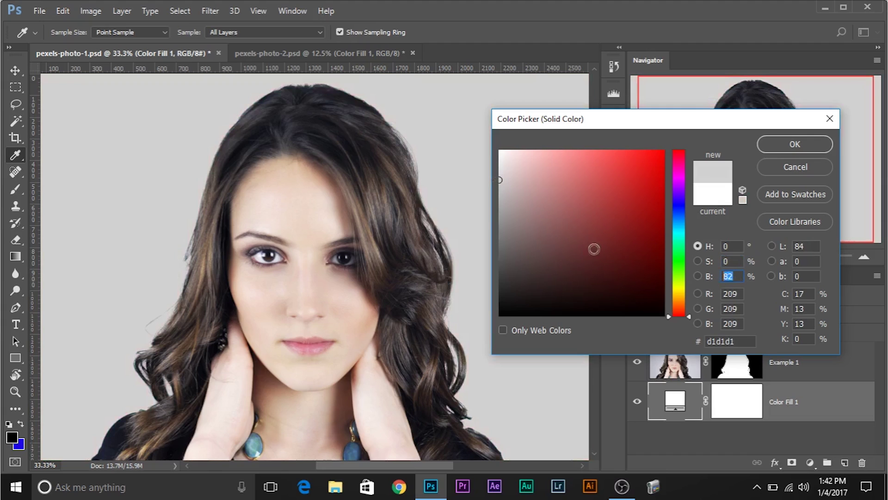
mouse_move(500, 183)
mouse_down()
mouse_move(538, 147)
mouse_move(529, 145)
mouse_up()
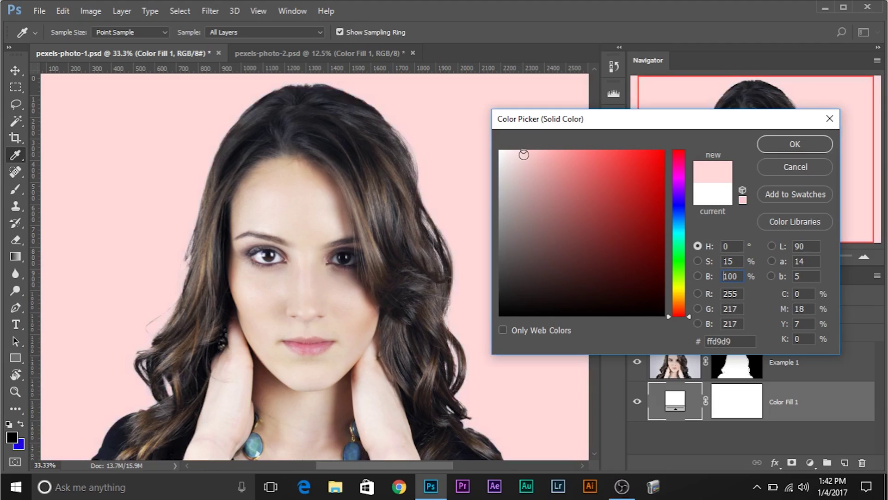
mouse_move(517, 157)
mouse_down()
mouse_move(528, 153)
mouse_move(499, 162)
mouse_move(527, 149)
mouse_move(502, 175)
mouse_move(500, 158)
mouse_up()
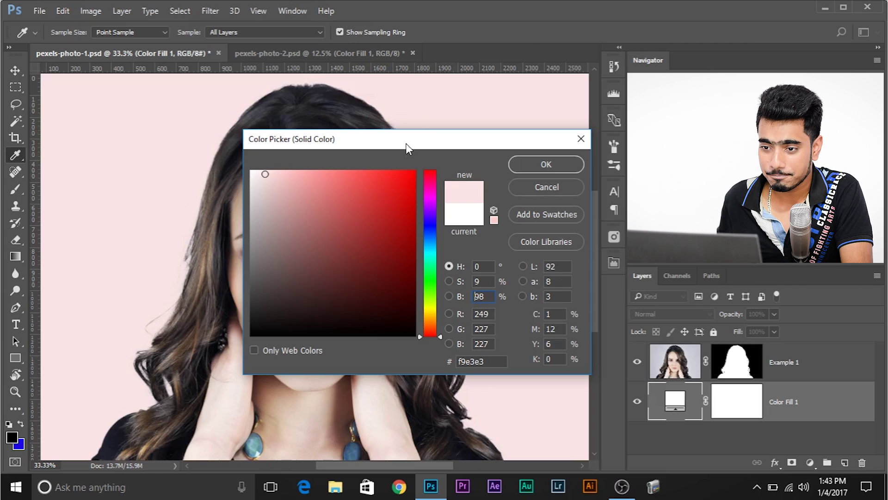
Sample the woman's lip colour for the Color Fill 1 background, lighten it to pale pink (f8e5e8) and apply it.
drag(408, 146, 557, 123)
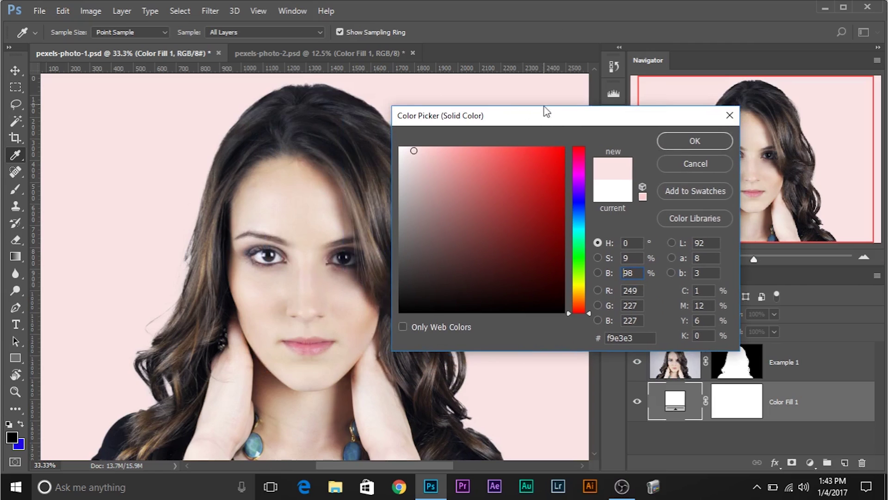
click(300, 341)
click(304, 350)
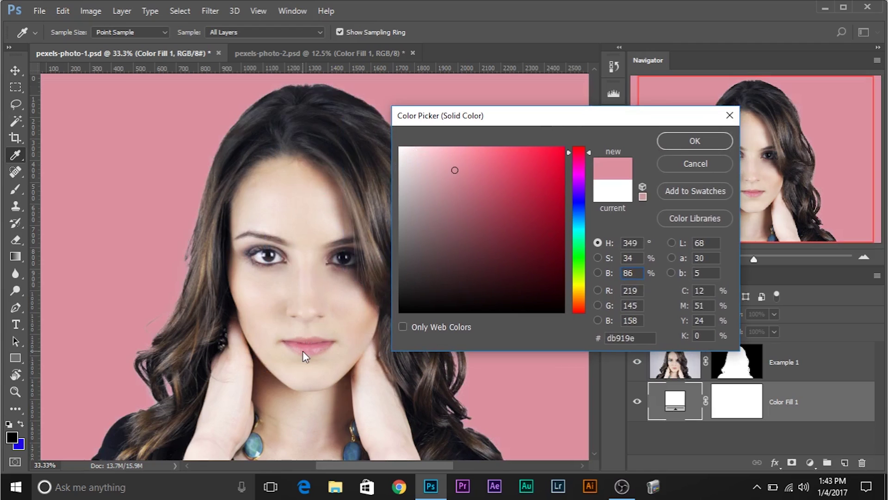
drag(427, 159, 411, 151)
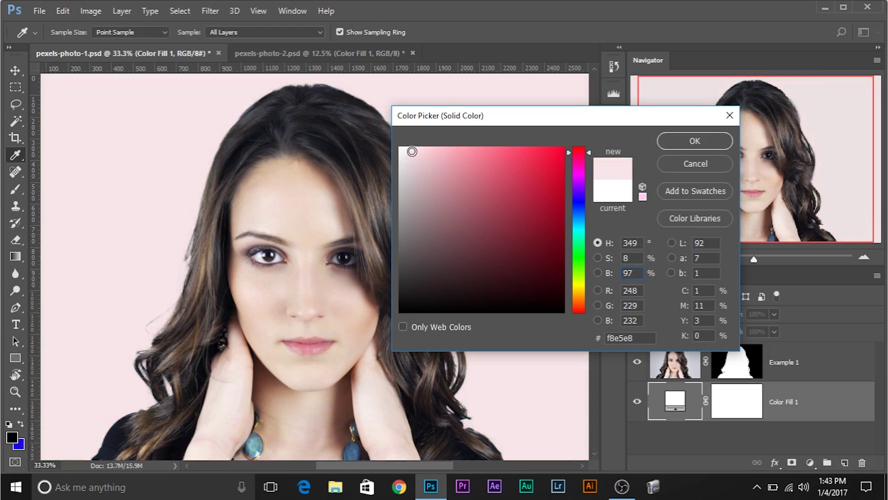
click(659, 141)
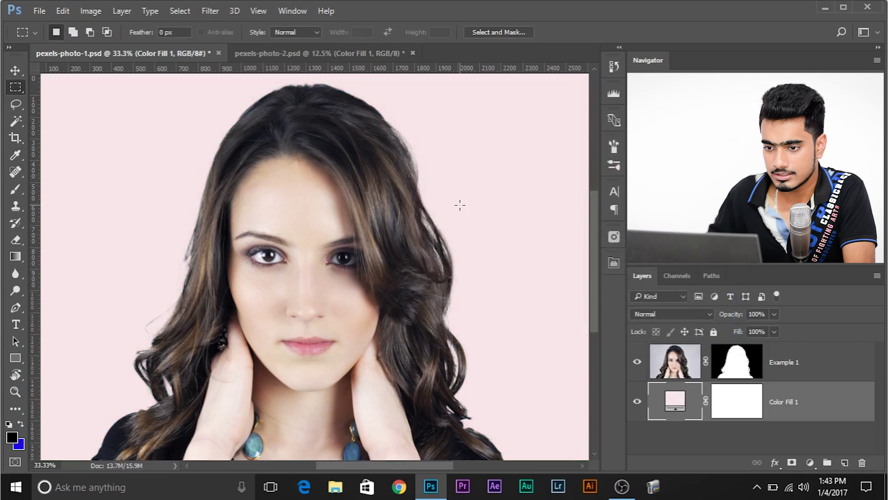
Examine the hair edges closely all around the head against the pale pink background.
key(ctrl+plus)
key(ctrl+plus)
drag(448, 196, 319, 341)
drag(349, 194, 536, 192)
drag(299, 254, 324, 99)
drag(223, 324, 431, 141)
drag(300, 360, 261, 276)
key(ctrl+minus)
key(ctrl+minus)
key(ctrl+minus)
key(ctrl+plus)
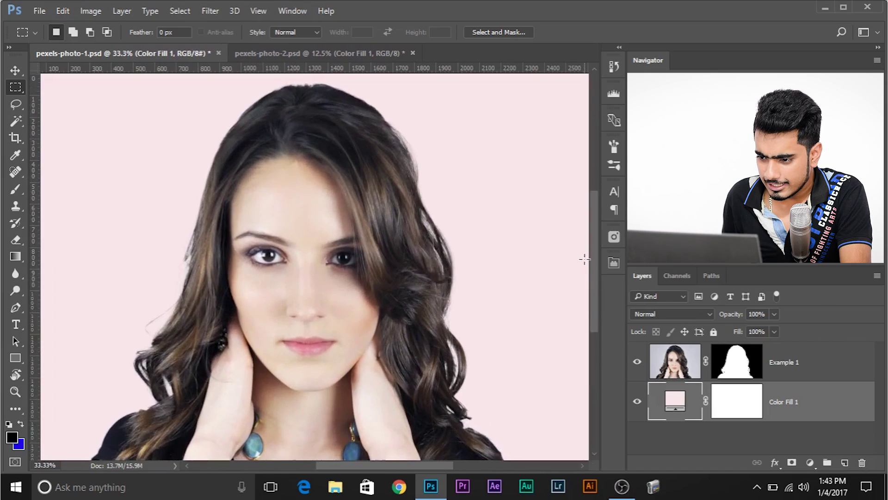
Switch the Example 1 layer mask off and on to compare both sides of the hair with the original background.
key(ctrl+plus)
key(ctrl+plus)
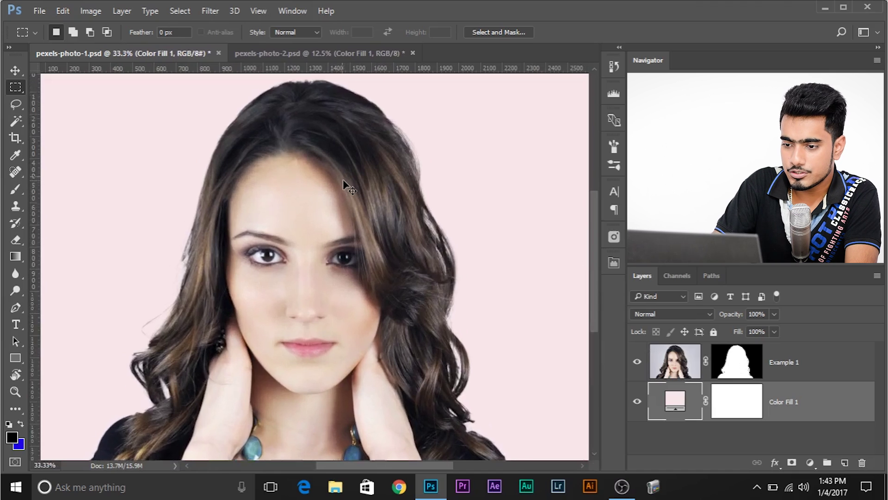
drag(507, 288, 318, 298)
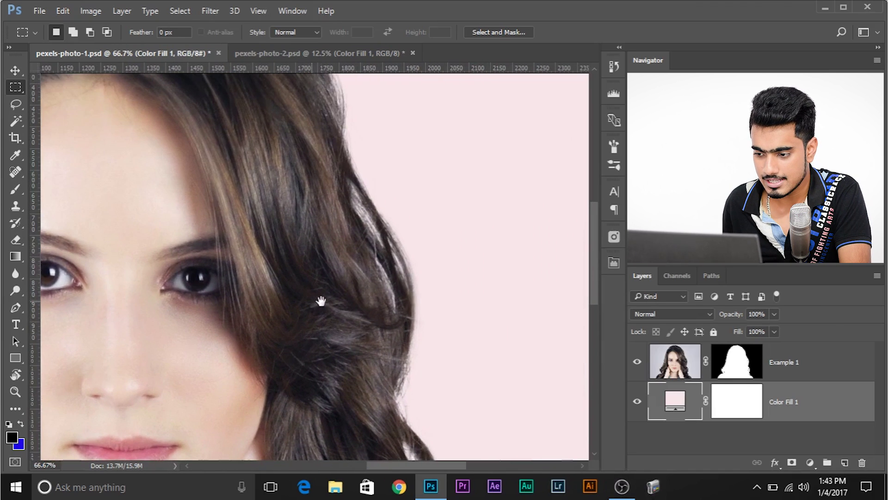
shift+click(747, 361)
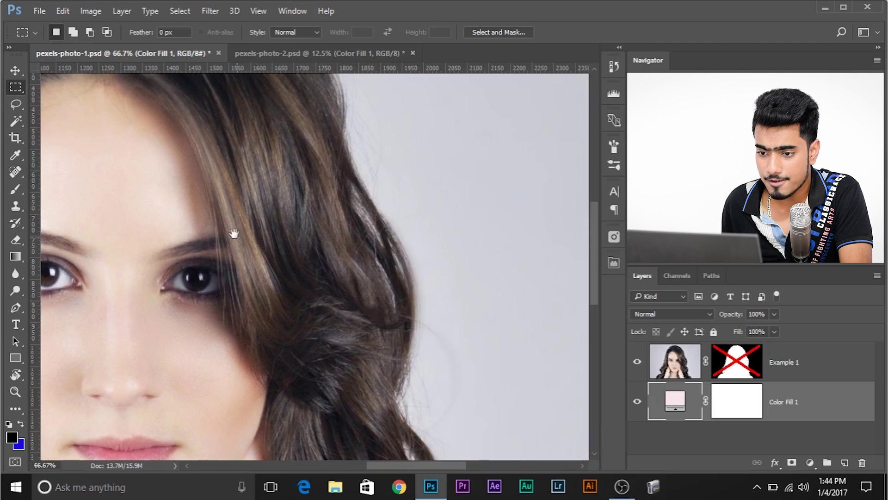
shift+click(745, 368)
drag(457, 193, 881, 77)
shift+click(741, 363)
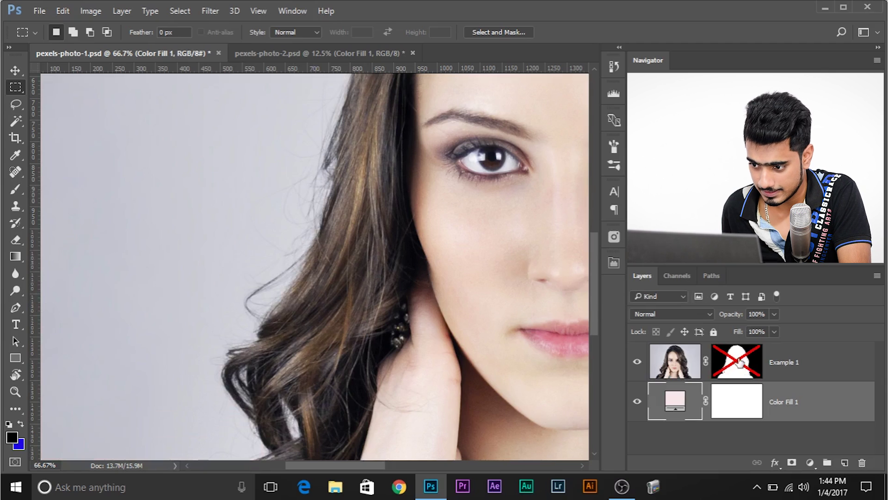
shift+click(739, 362)
key(ctrl+minus)
key(ctrl+minus)
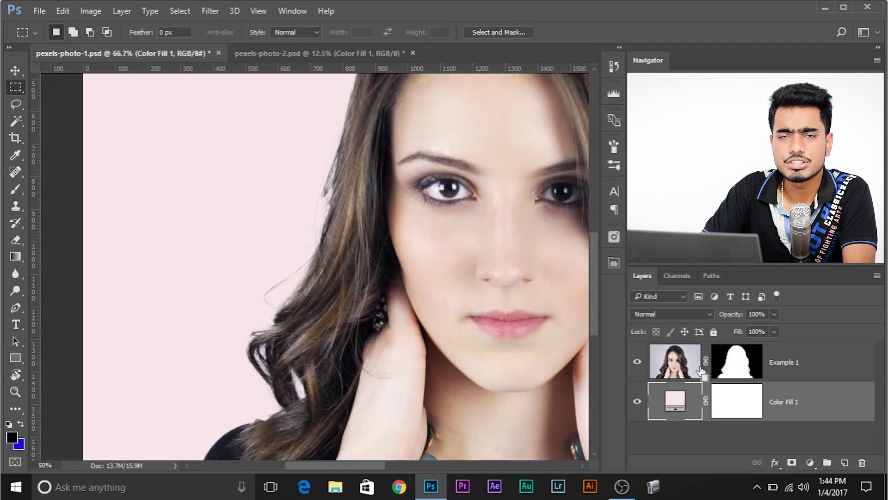
key(ctrl+plus)
key(ctrl+minus)
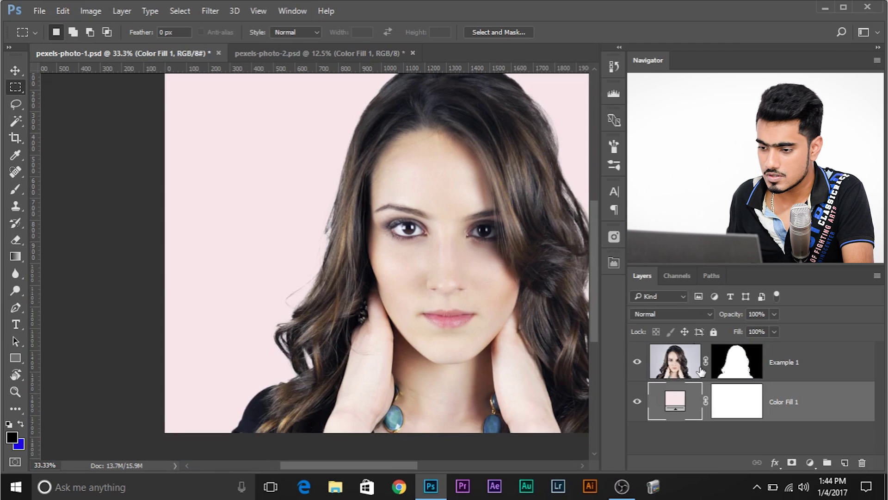
Duplicate the Example 1 layer with its mask, and toggle the copy's visibility to compare the density of the hair strands.
drag(476, 293, 449, 302)
click(794, 379)
drag(824, 360, 845, 462)
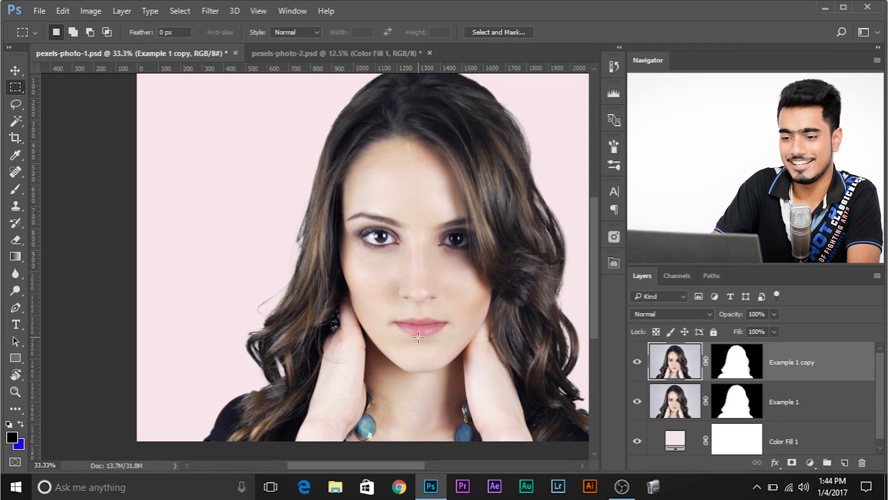
key(ctrl+plus)
key(ctrl+plus)
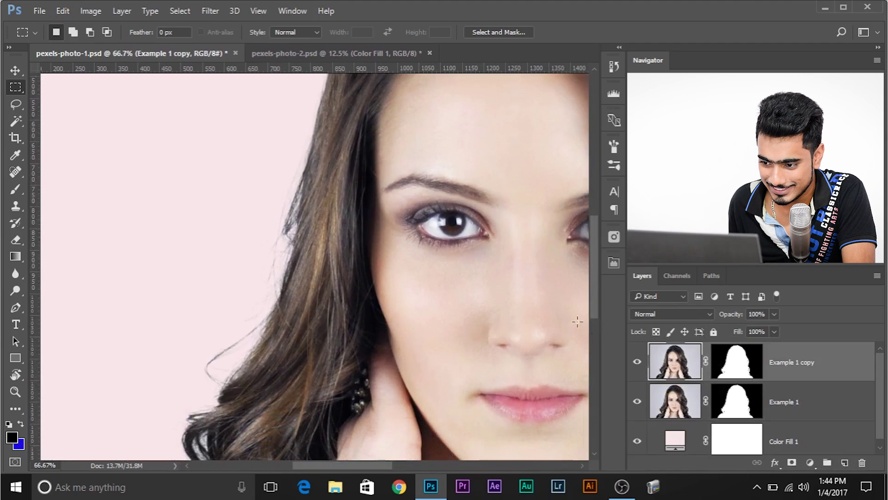
click(637, 361)
click(638, 362)
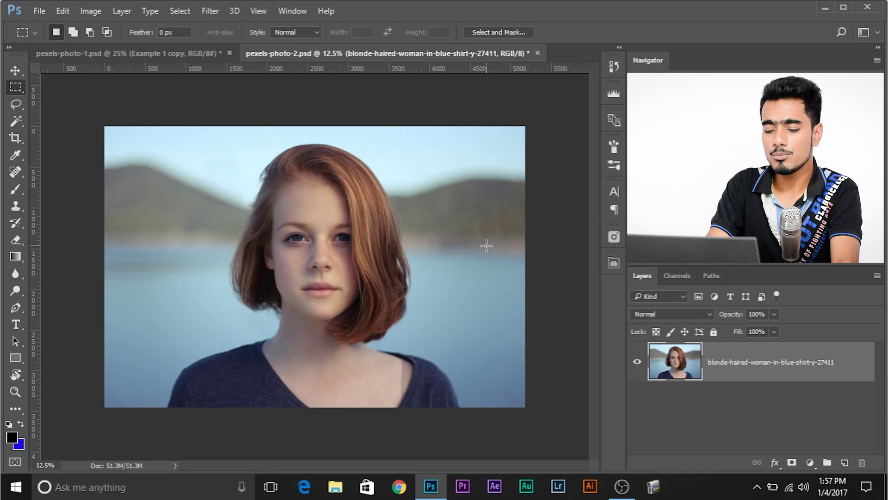
Examine the red-haired woman's hair edges against the lake and hills background in pexels-photo-2.psd.
key(ctrl+plus)
key(ctrl+plus)
key(ctrl+plus)
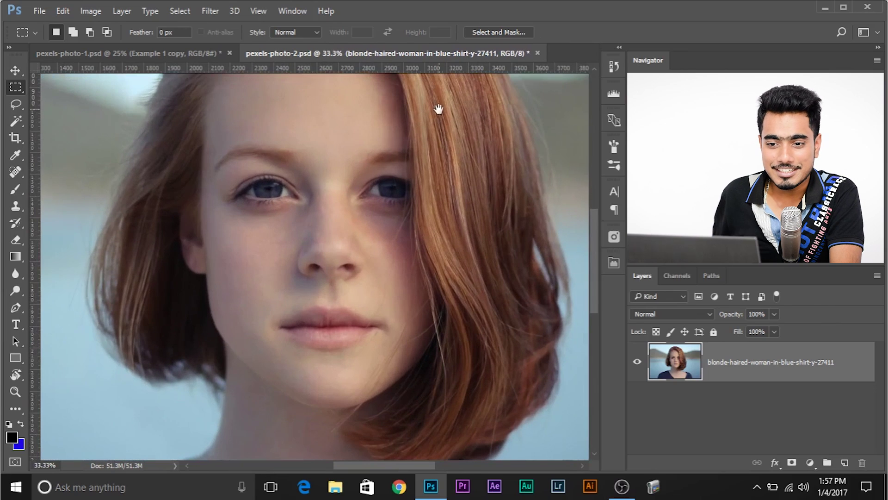
drag(310, 204, 373, 229)
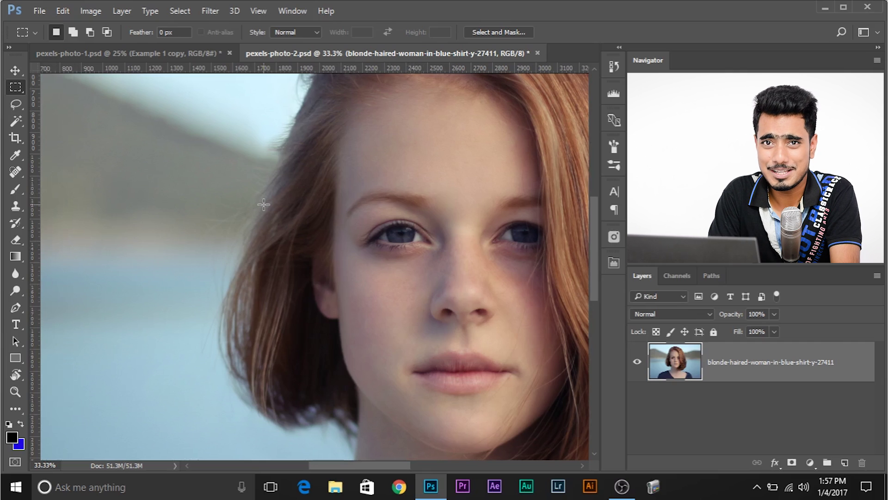
scroll(262, 204, down, 4)
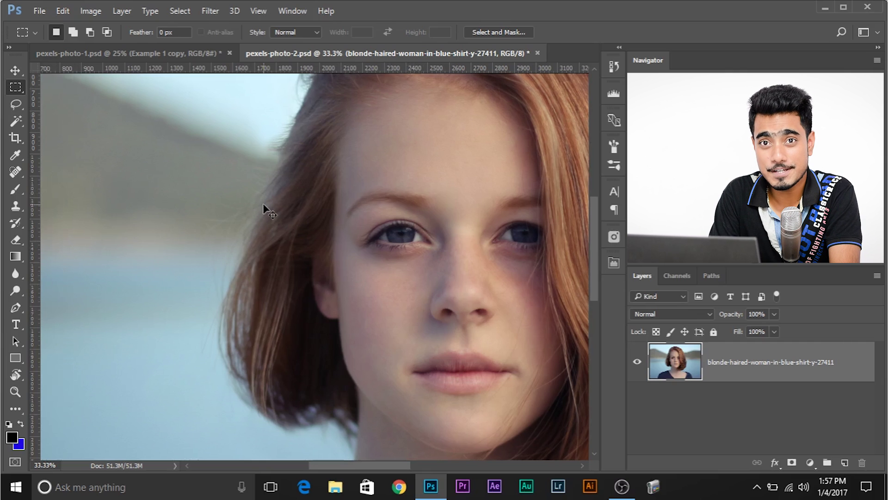
scroll(263, 206, up, 1)
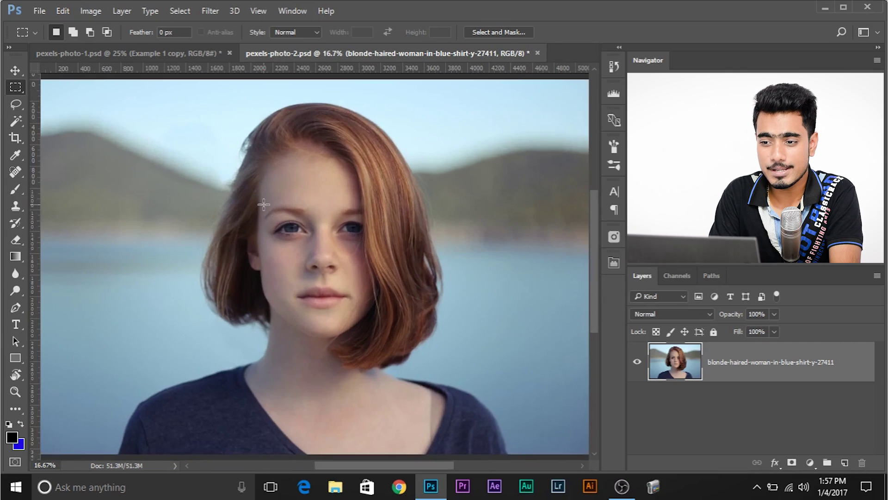
scroll(263, 204, up, 2)
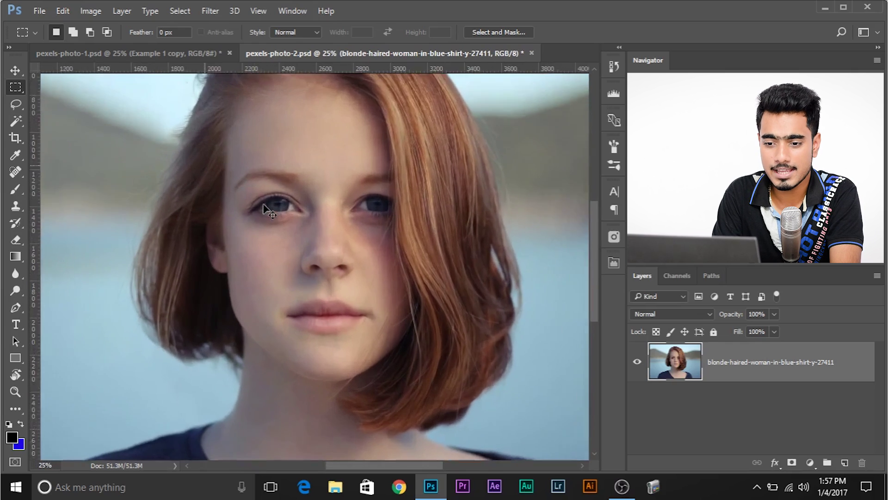
scroll(262, 204, down, 1)
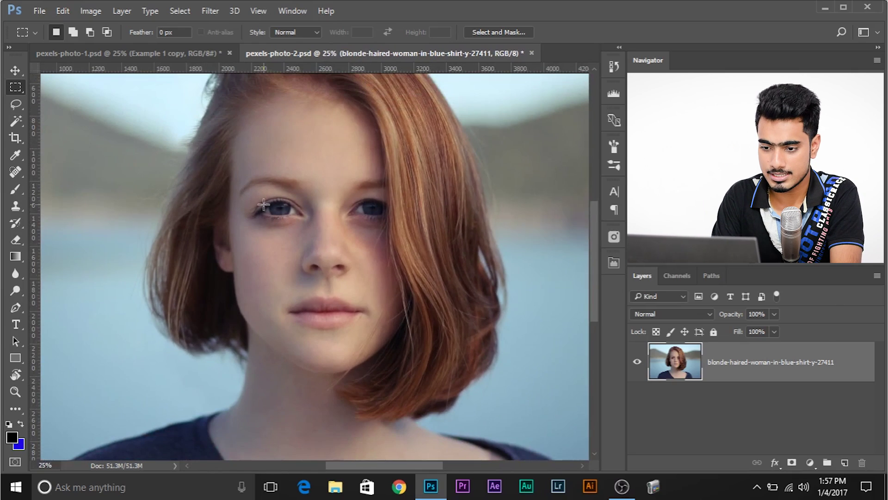
scroll(262, 204, down, 2)
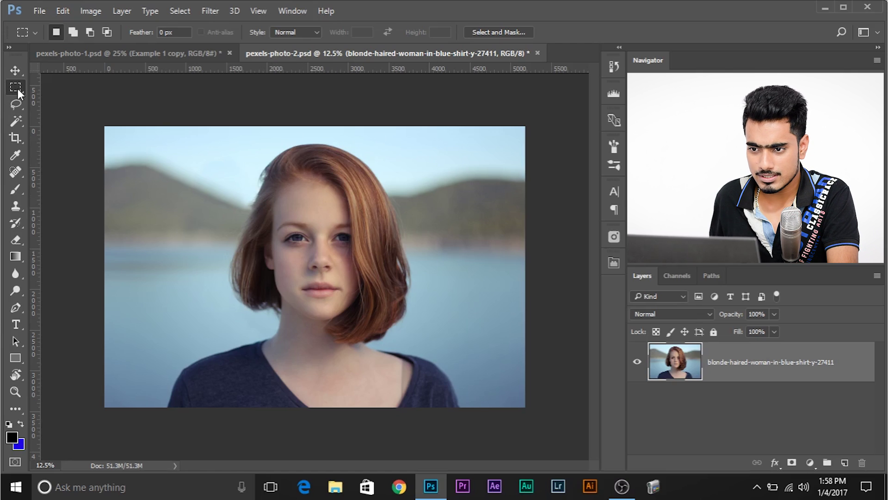
Open the photo in Select and Mask with the preview transparency set to 33%.
click(506, 31)
drag(862, 150, 743, 156)
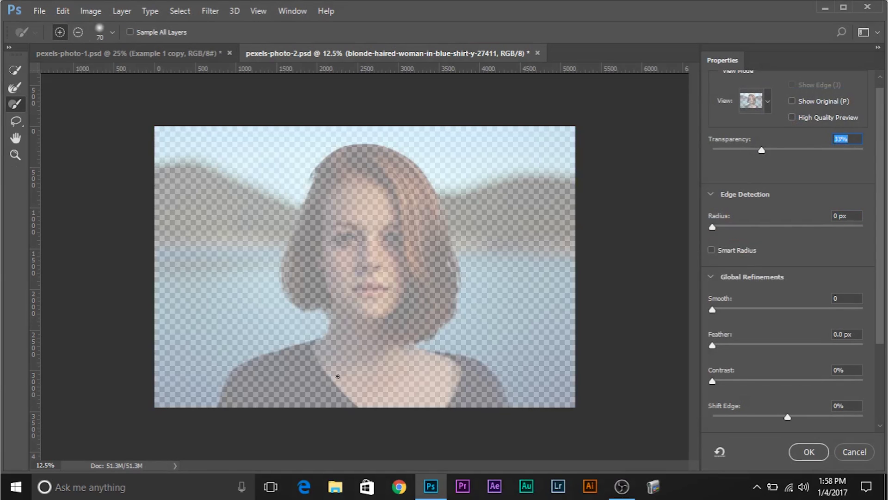
Select the whole woman, including her hair, face, neck and both shoulders, using the Quick Selection tool at brush size 223.
mouse_move(259, 401)
mouse_down()
mouse_move(252, 377)
mouse_move(276, 384)
mouse_up()
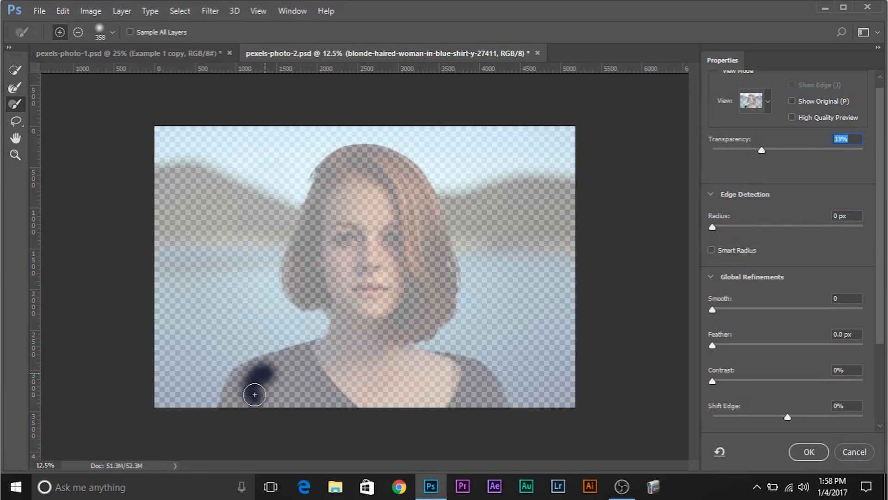
click(9, 71)
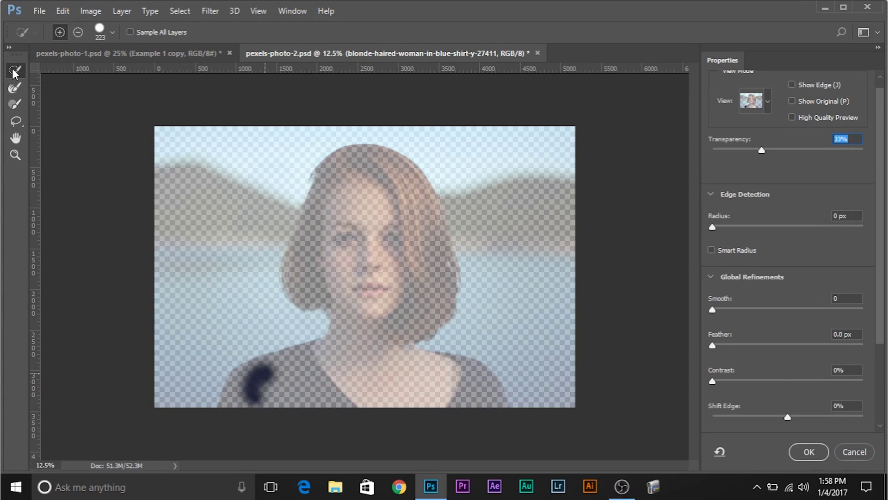
click(245, 397)
mouse_move(337, 377)
mouse_down()
mouse_move(358, 343)
mouse_move(362, 295)
mouse_move(348, 281)
mouse_move(325, 280)
mouse_move(319, 264)
mouse_move(332, 225)
mouse_up()
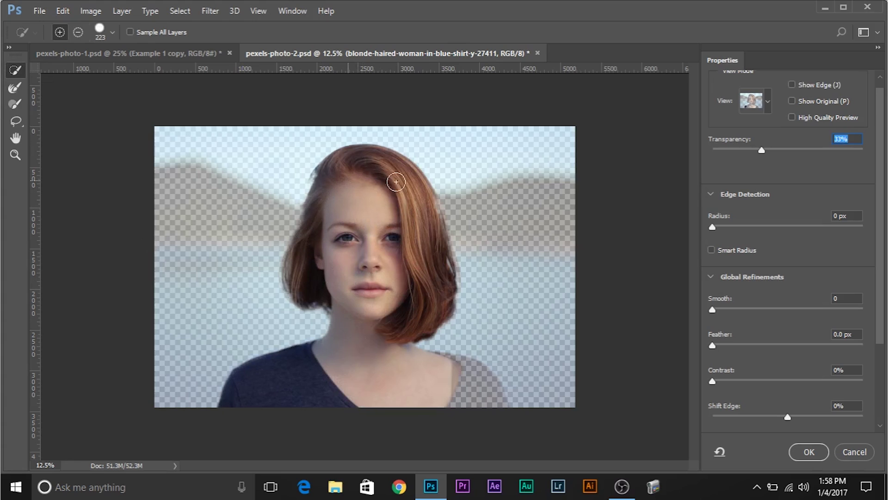
mouse_move(432, 377)
mouse_down()
mouse_move(479, 379)
mouse_move(473, 406)
mouse_up()
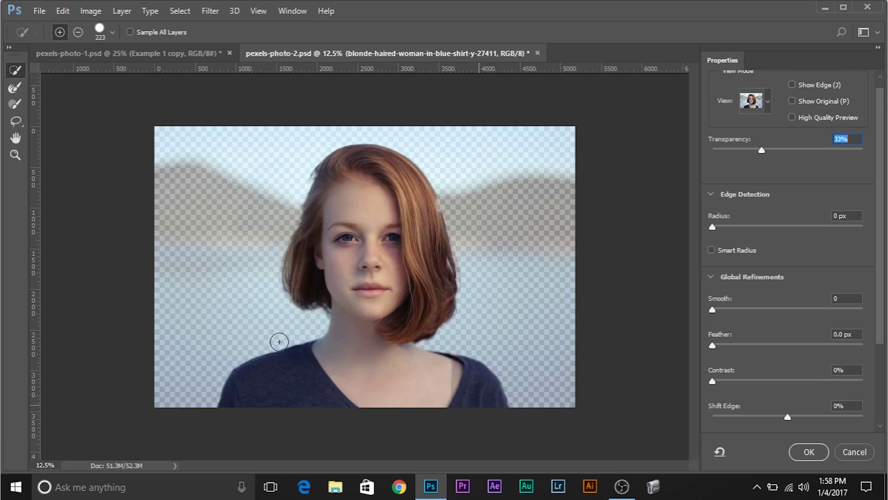
Add the missing outer hair beside the eye on the picture's right side to the selection with the Quick Selection tool at brush size 88.
key(ctrl+plus)
key(ctrl+plus)
key(ctrl+plus)
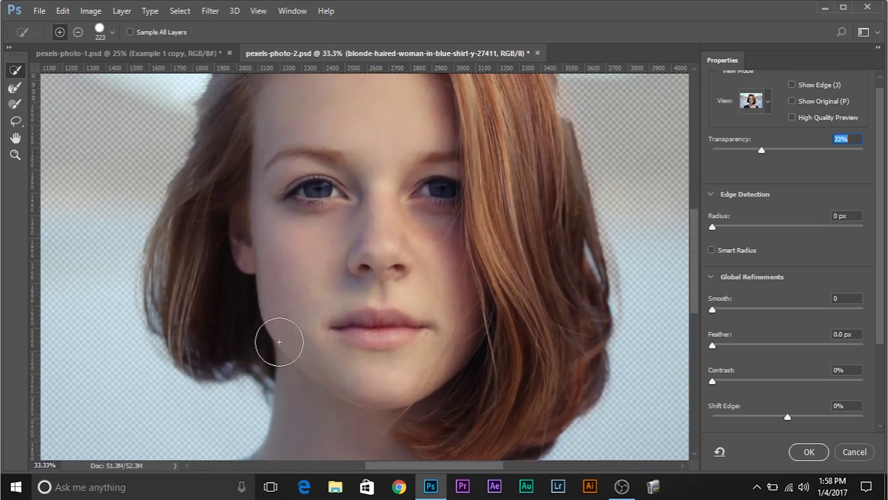
key(ctrl+plus)
key(ctrl+minus)
drag(260, 343, 319, 401)
mouse_move(394, 104)
mouse_down()
mouse_move(359, 254)
mouse_move(294, 213)
mouse_up()
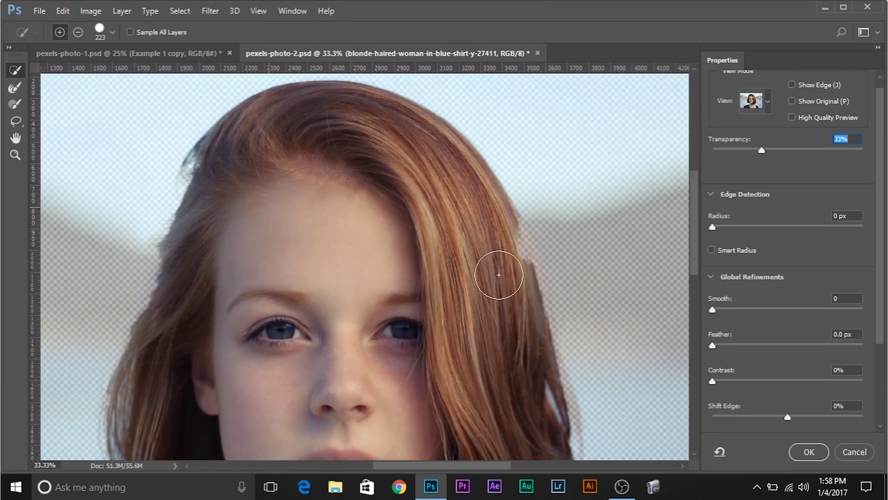
key(ctrl+plus)
drag(460, 209, 319, 215)
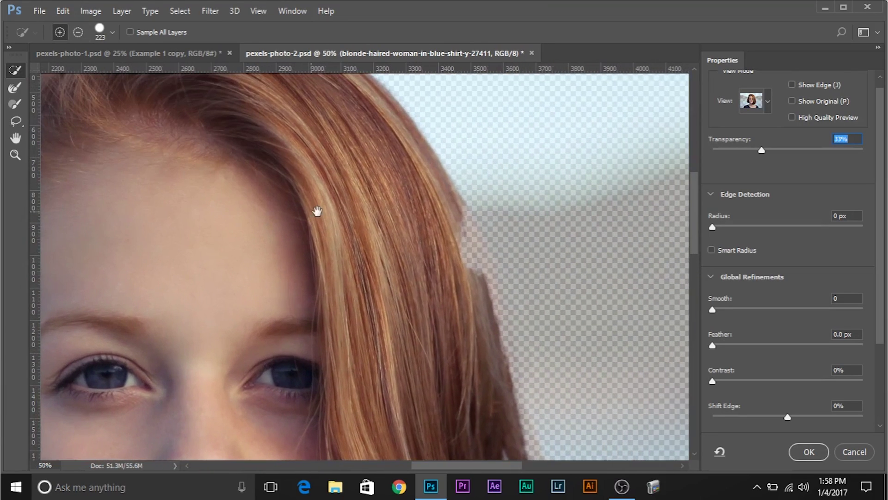
drag(455, 277, 425, 271)
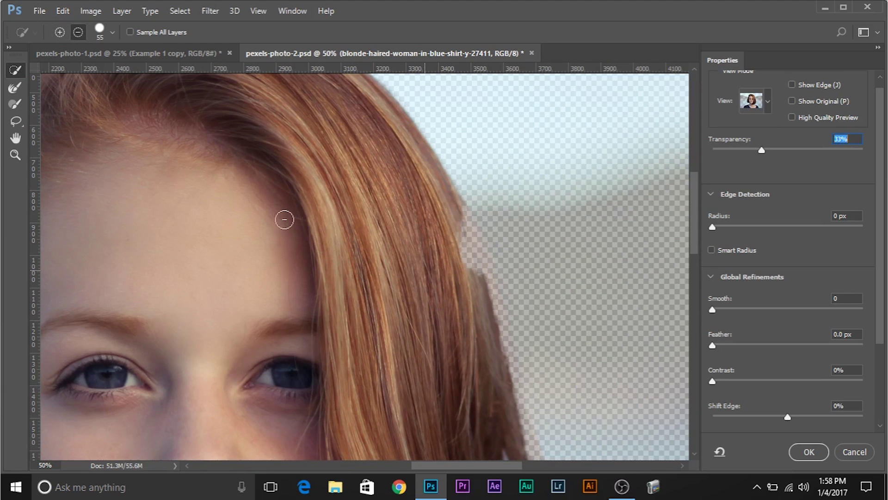
mouse_move(390, 216)
mouse_down()
mouse_move(447, 215)
mouse_move(379, 198)
mouse_move(390, 194)
mouse_up()
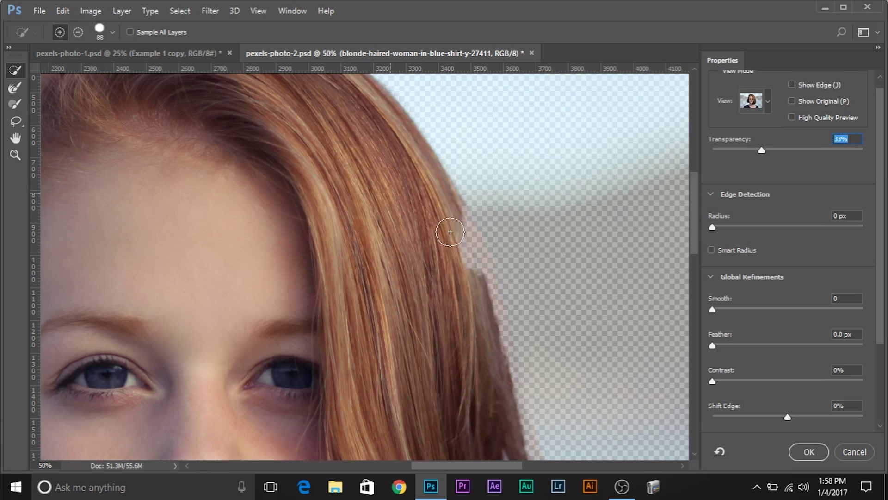
scroll(491, 316, right, 7)
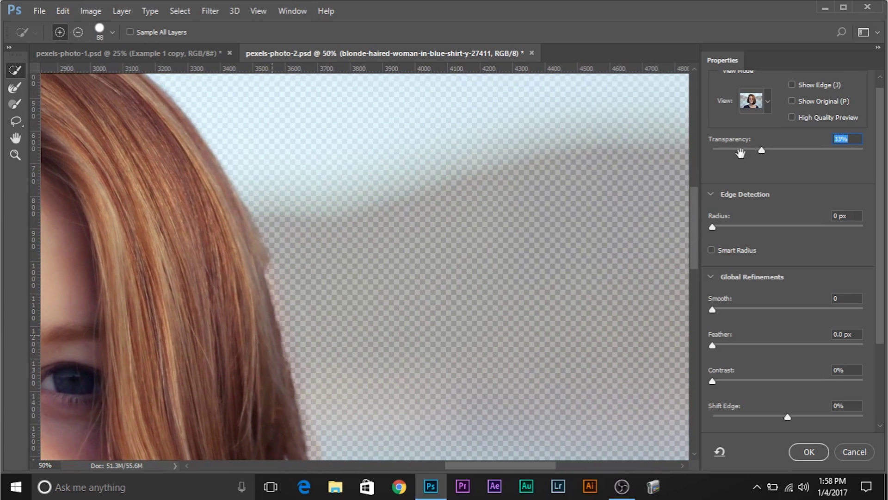
Set the preview transparency to 16% and add the remaining hair edge on the picture's right side at brush size 44.
drag(740, 153, 737, 150)
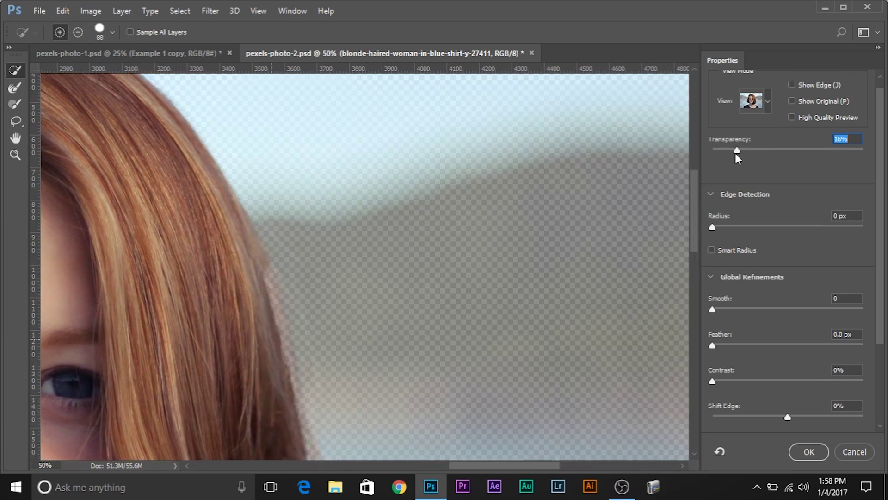
scroll(280, 185, down, 3)
alt+right_click(243, 235)
drag(243, 235, 235, 230)
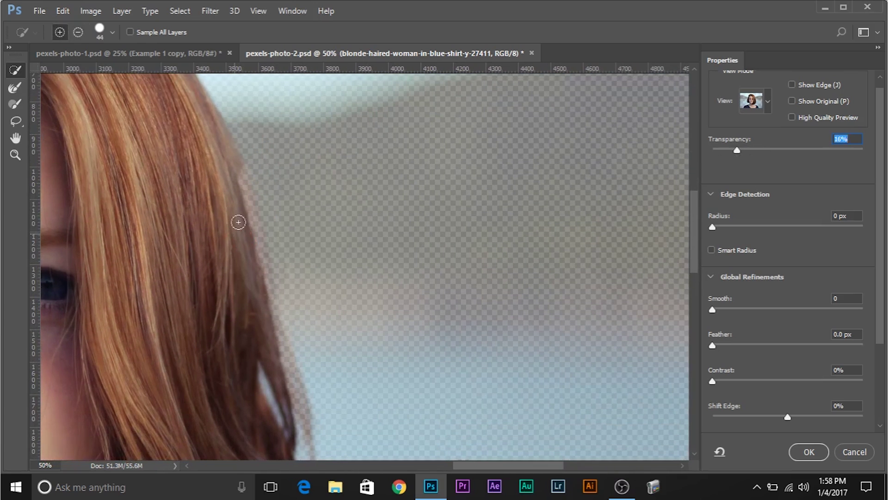
drag(237, 187, 244, 206)
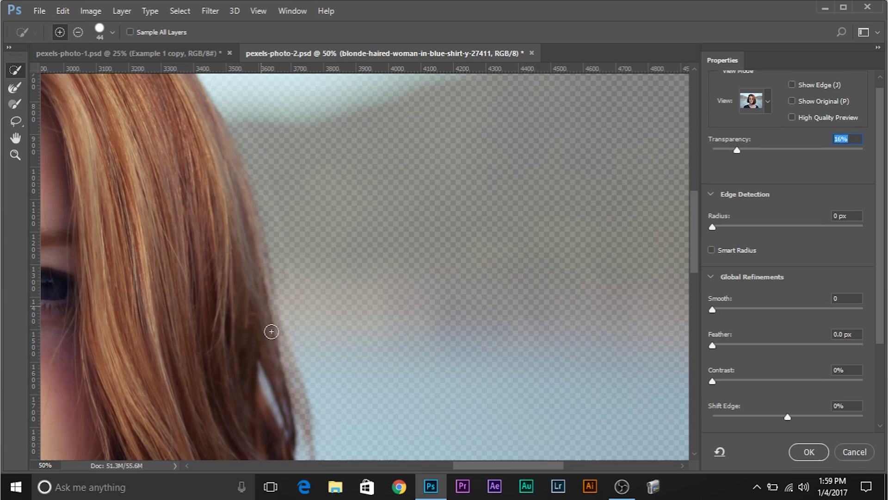
drag(284, 371, 286, 377)
drag(257, 249, 347, 87)
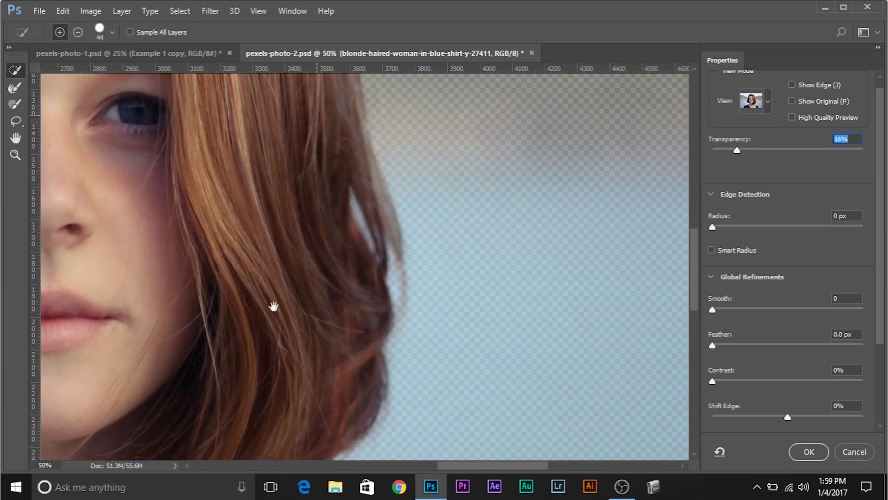
drag(285, 271, 355, 60)
drag(109, 287, 36, 197)
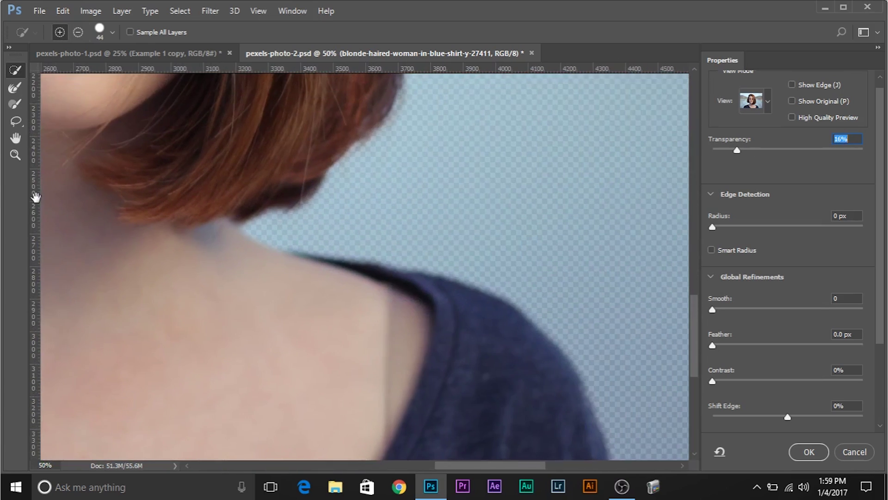
Refine the outer strands and hair ends on the picture's left side with the Refine Edge Brush at size 124, continuing up towards the crown.
key(ctrl+minus)
key(ctrl+minus)
key(ctrl+minus)
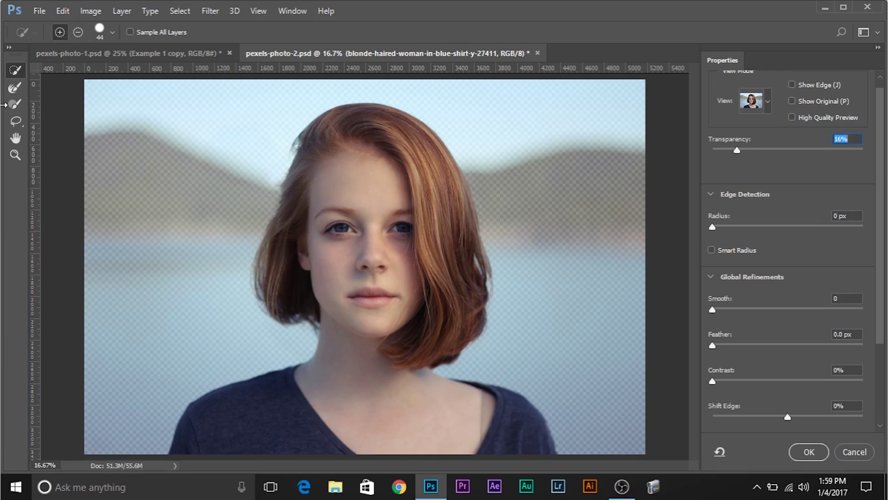
key(ctrl+plus)
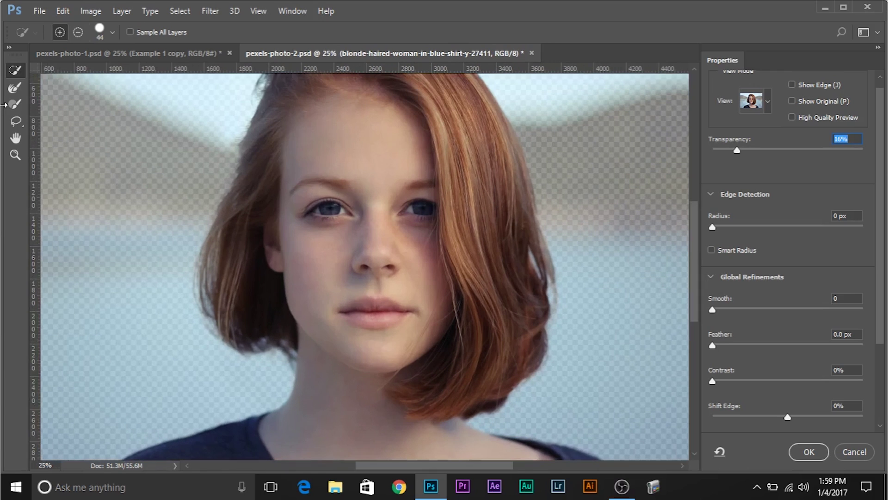
key(ctrl+plus)
key(ctrl+plus)
key(ctrl+minus)
key(ctrl+plus)
drag(220, 292, 341, 241)
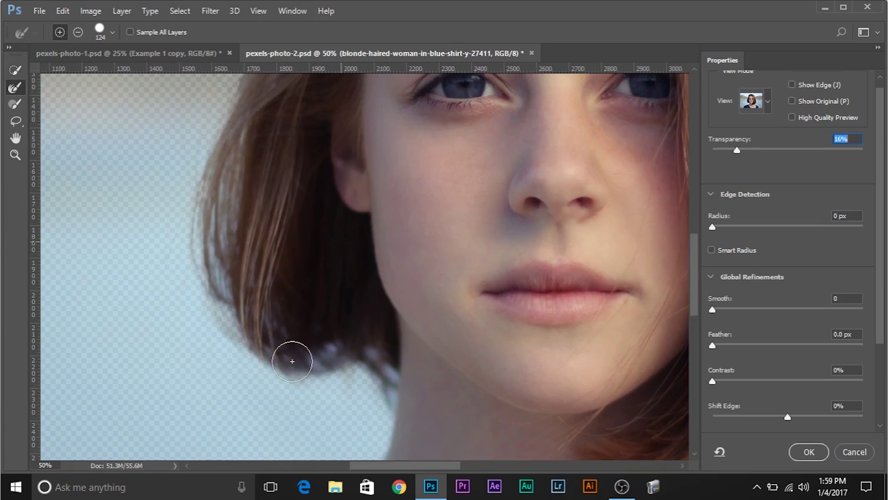
drag(303, 362, 357, 356)
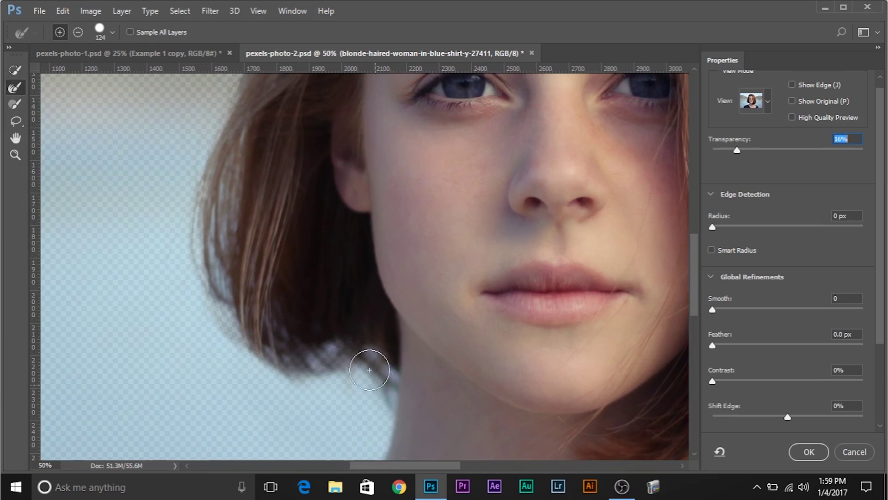
mouse_move(225, 267)
mouse_down()
mouse_move(228, 158)
mouse_move(220, 224)
mouse_up()
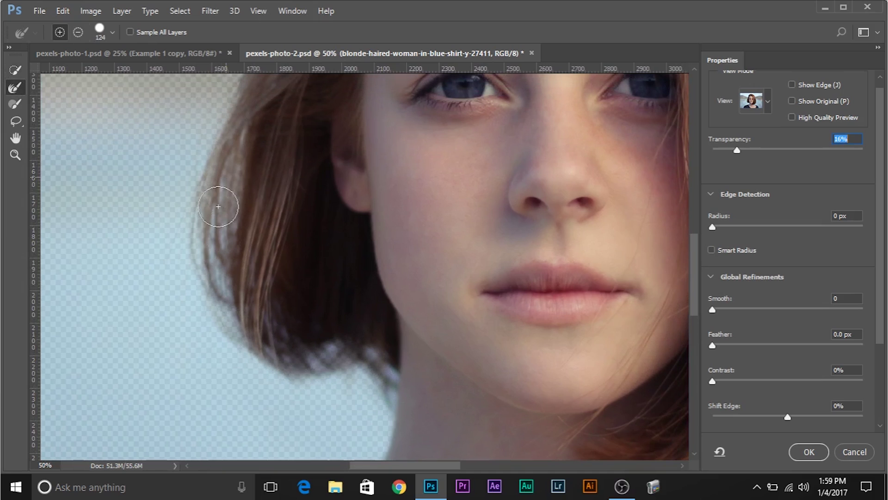
drag(283, 103, 258, 371)
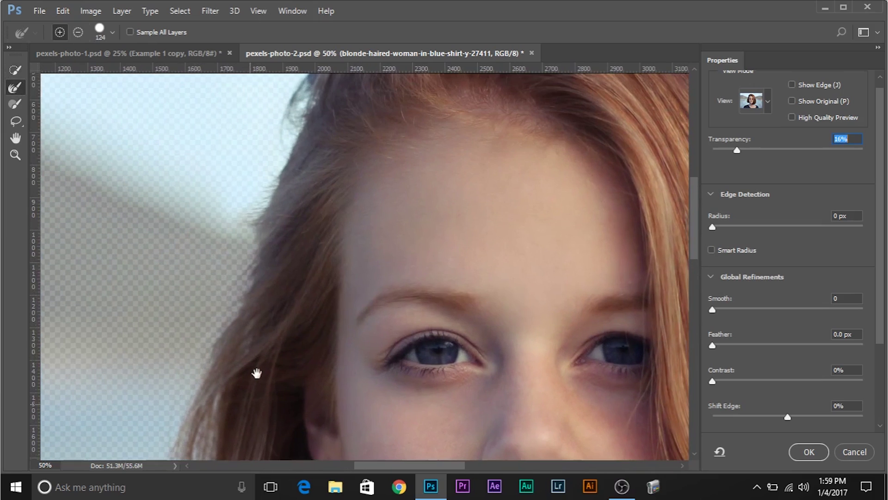
mouse_move(317, 200)
mouse_down()
mouse_move(287, 285)
mouse_move(274, 293)
mouse_up()
mouse_move(373, 66)
mouse_down()
mouse_move(301, 103)
mouse_move(373, 60)
mouse_up()
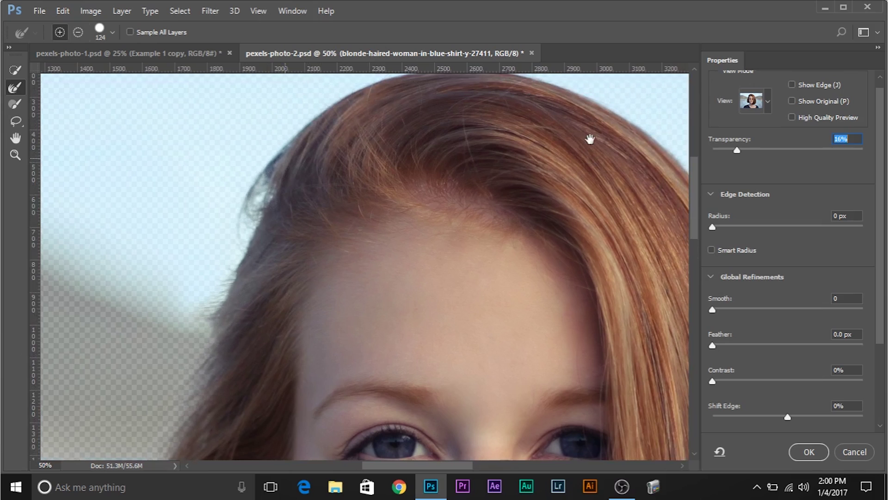
Refine the outer strands, the gap between strands and the lower tips of the hair on the picture's right side at brush size 124.
drag(459, 150, 244, 120)
drag(459, 271, 248, 137)
drag(375, 406, 344, 222)
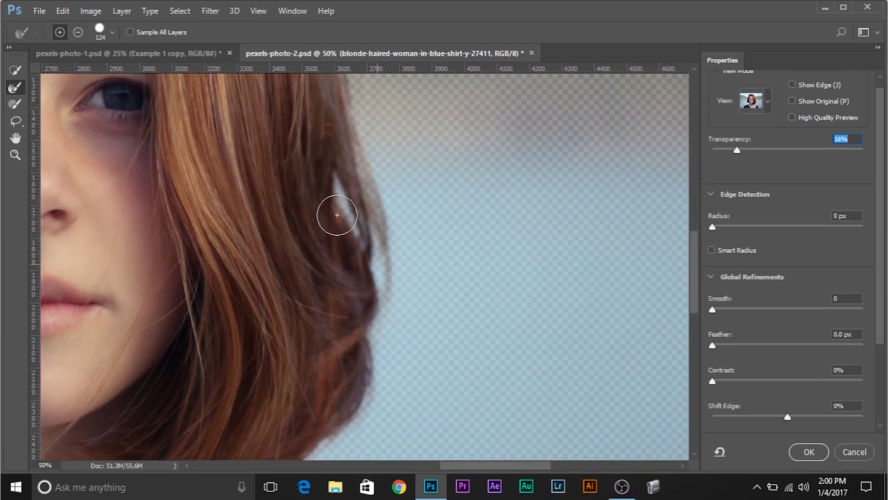
drag(348, 135, 399, 130)
drag(323, 373, 333, 237)
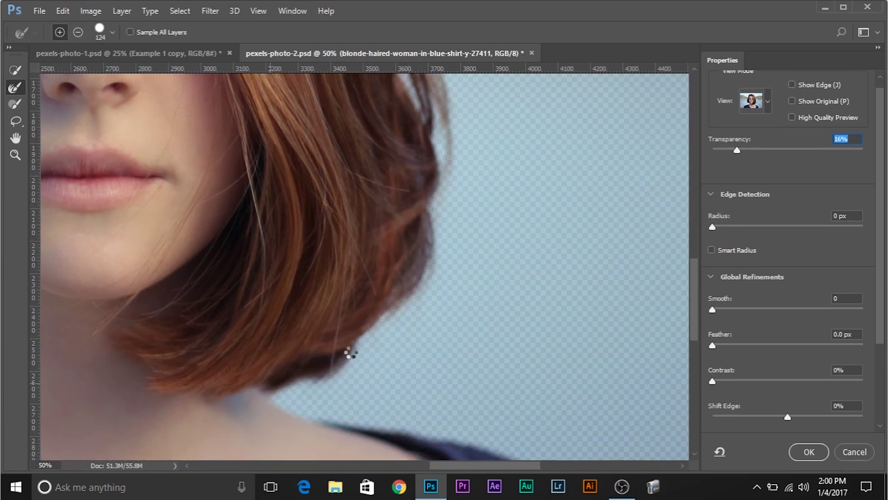
key(ctrl+minus)
key(ctrl+minus)
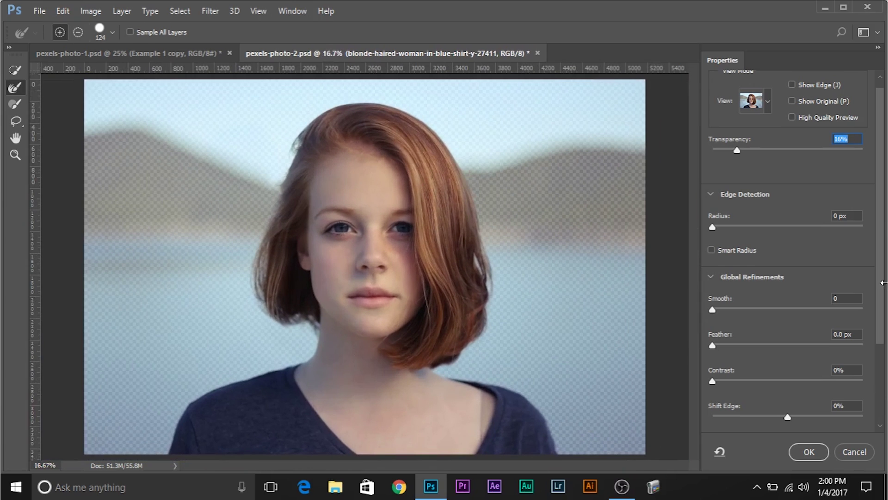
Set the preview transparency to 100% and preview the cutout with the On White view at 100% opacity.
text(100)
key(Return)
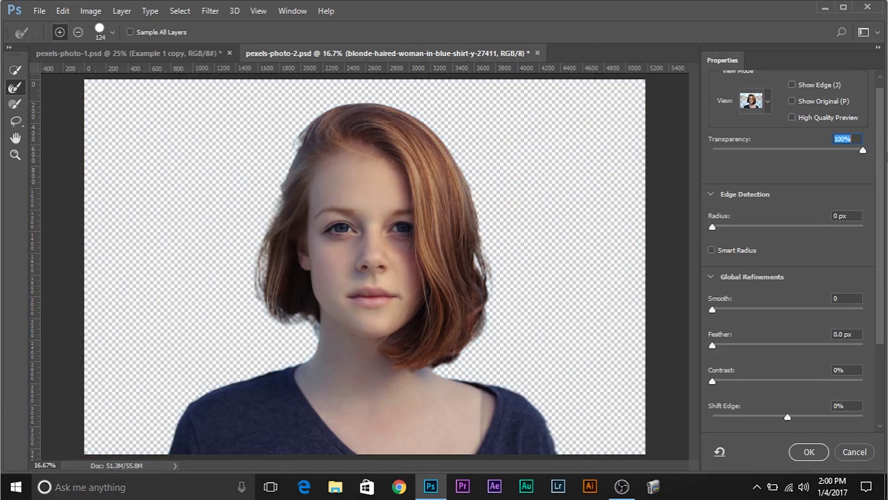
click(767, 102)
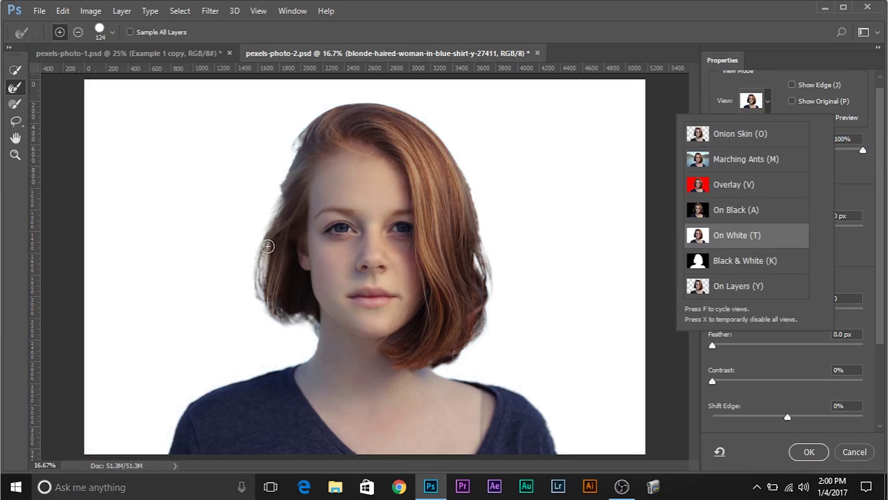
click(475, 246)
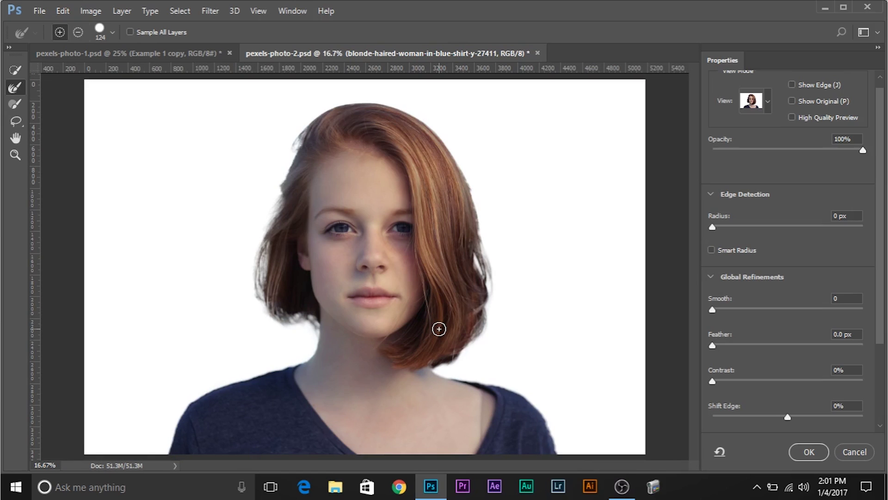
Examine the hair edges on the picture's right side and crown against white, lowering the preview opacity to 31% to compare with the original.
key(ctrl+plus)
key(ctrl+plus)
key(ctrl+plus)
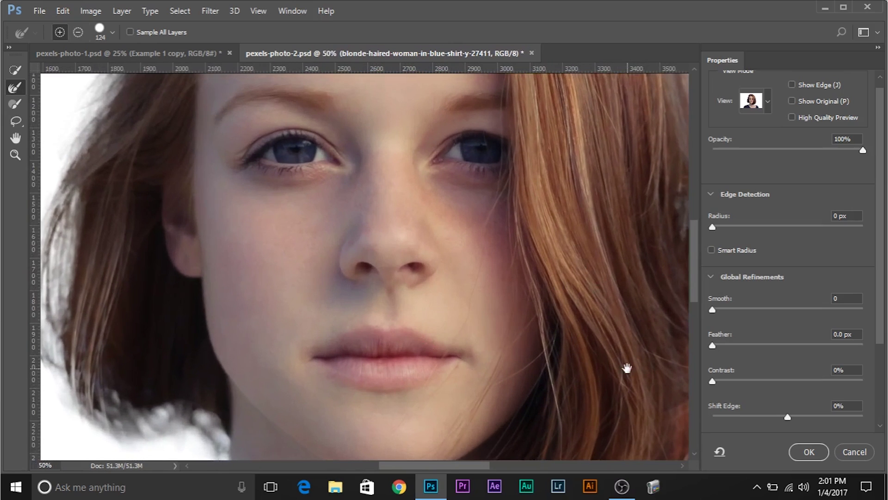
drag(626, 368, 232, 292)
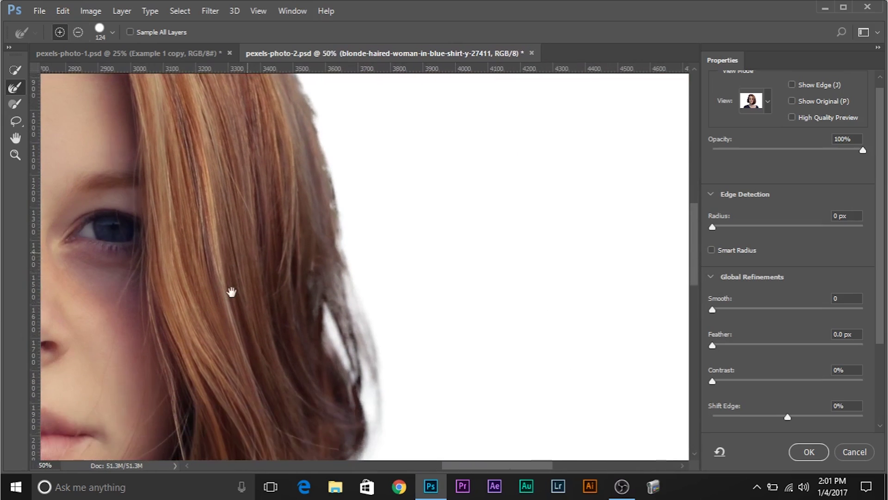
click(760, 150)
mouse_move(359, 176)
mouse_down()
mouse_move(322, 353)
mouse_move(312, 319)
mouse_move(331, 361)
mouse_up()
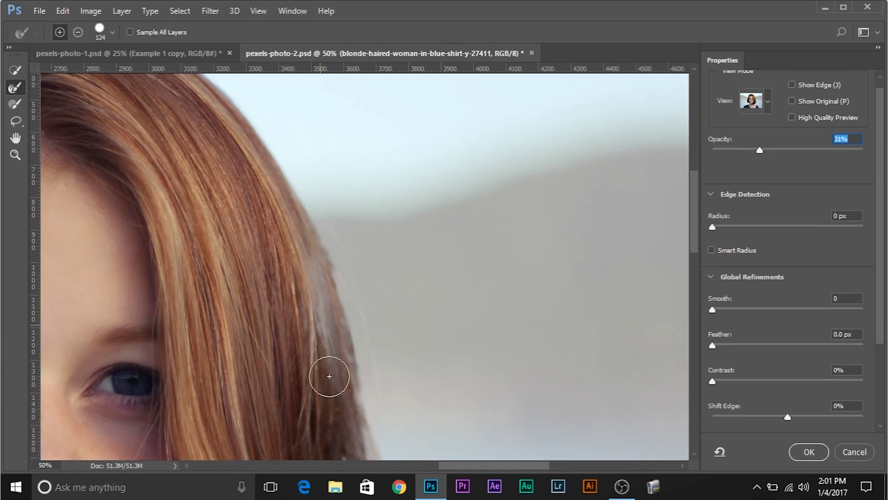
drag(318, 367, 461, 307)
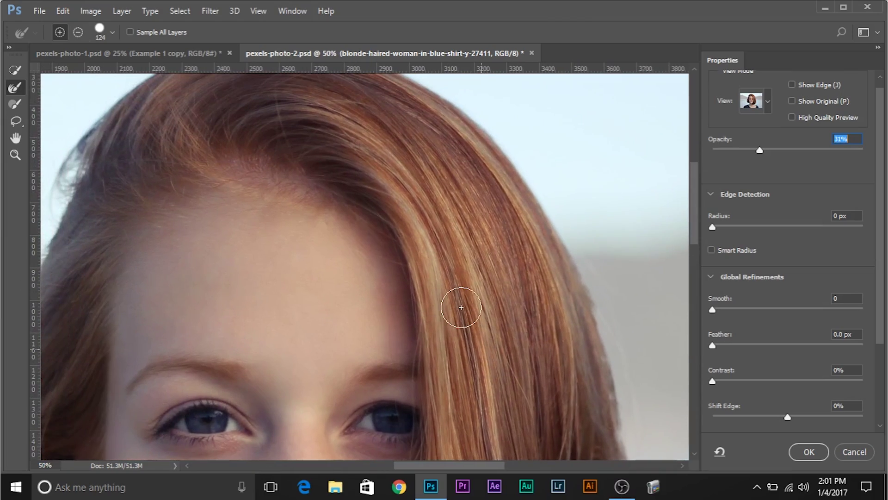
scroll(461, 307, down, 4)
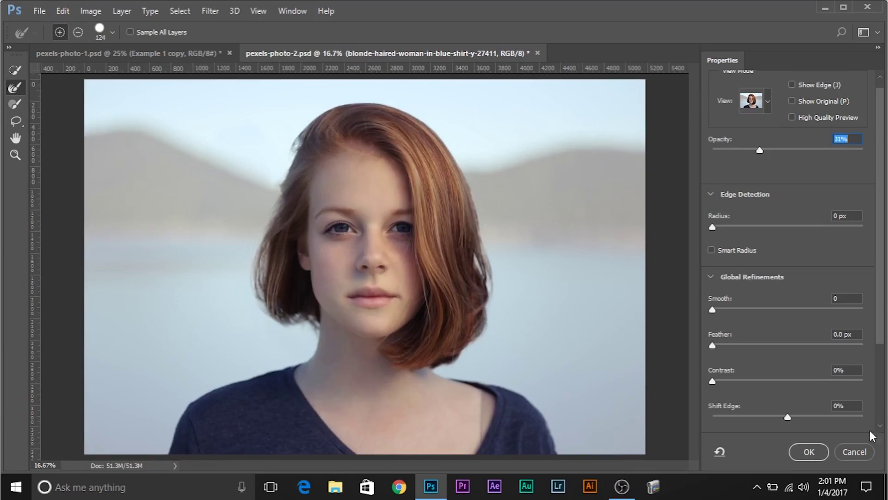
Apply the refined selection as a layer mask and place a white (ffffff) Solid Color fill layer beneath the woman.
click(807, 452)
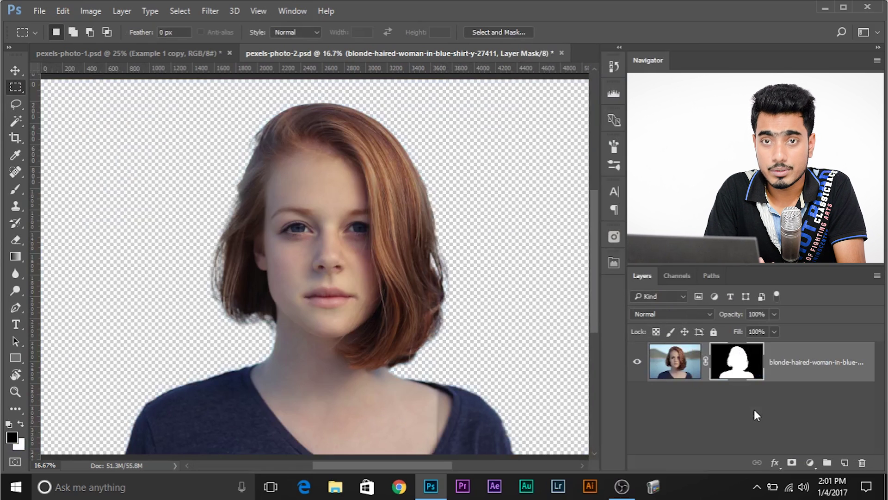
click(810, 463)
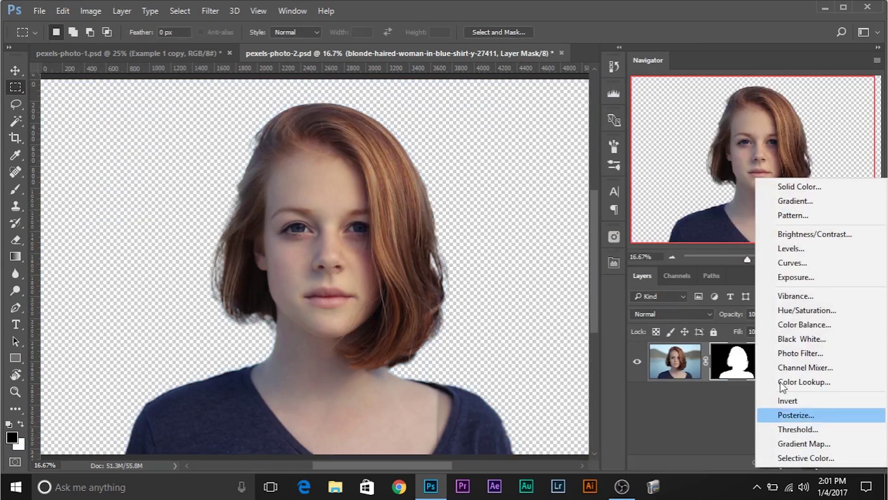
click(774, 187)
text(ffffff)
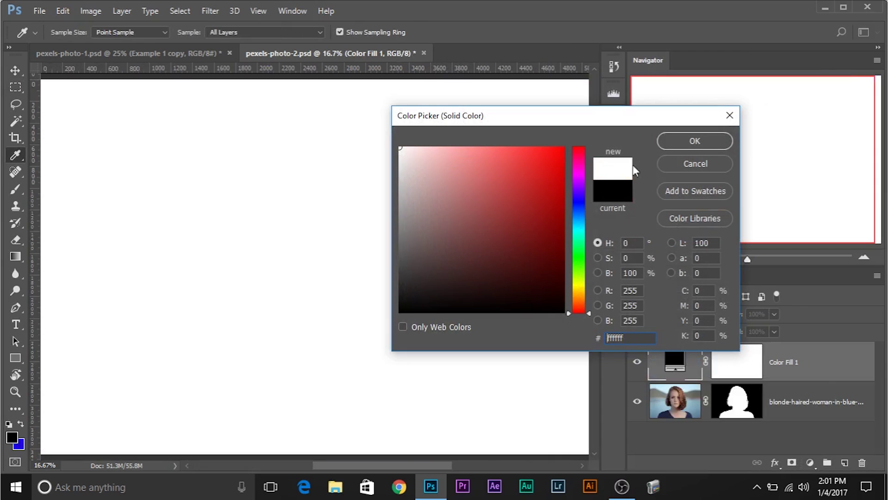
click(695, 143)
drag(781, 353, 780, 417)
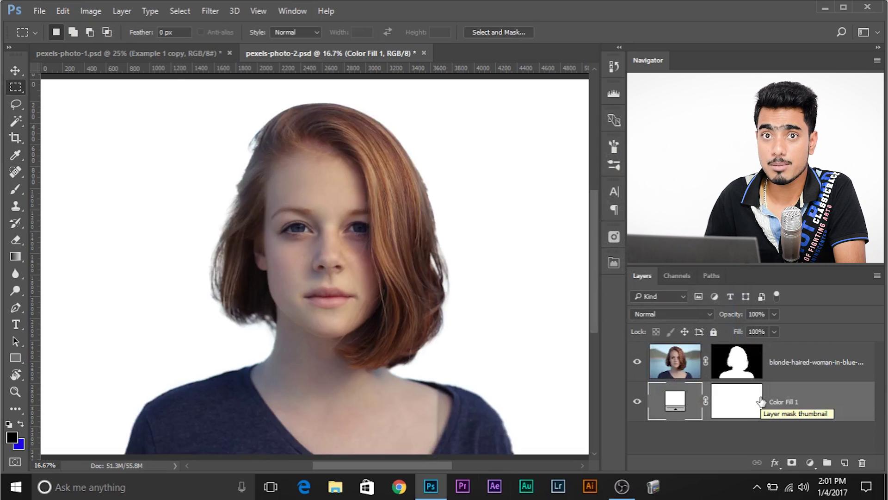
Duplicate the masked woman layer and compare the copy's hair edges with the original background by disabling its mask.
drag(838, 368, 845, 462)
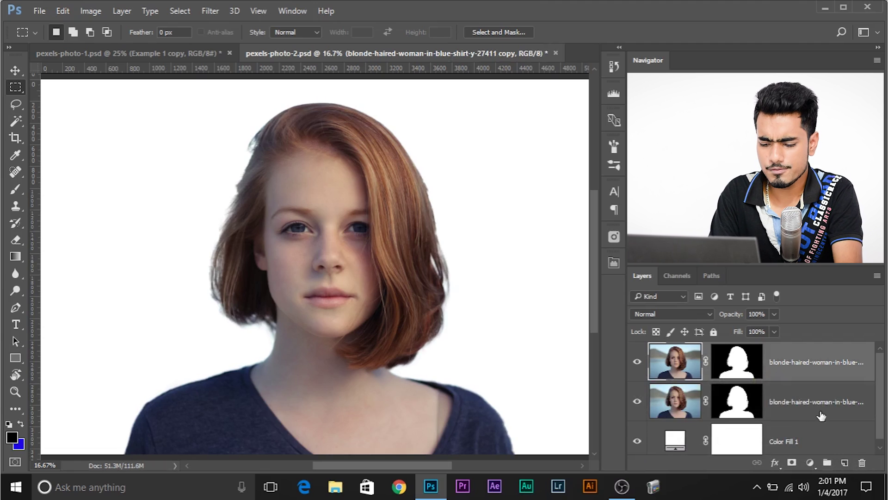
key(ctrl+plus)
key(ctrl+plus)
key(ctrl+plus)
key(ctrl+plus)
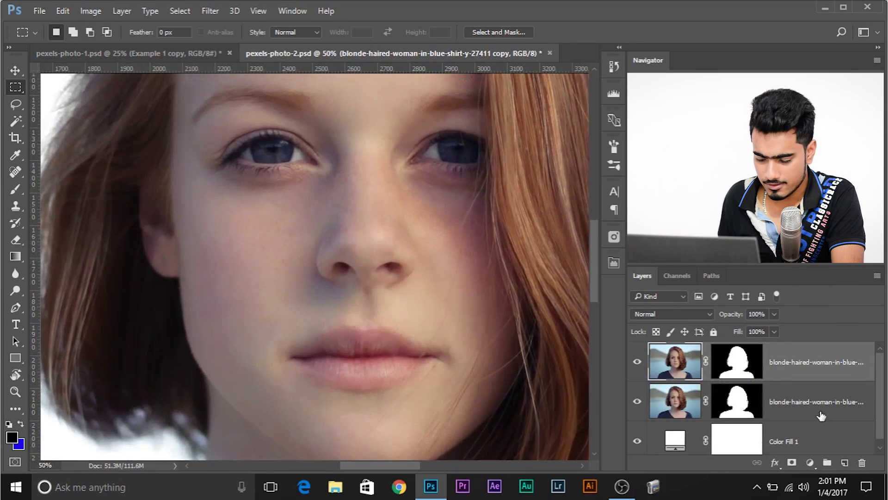
drag(185, 152, 364, 221)
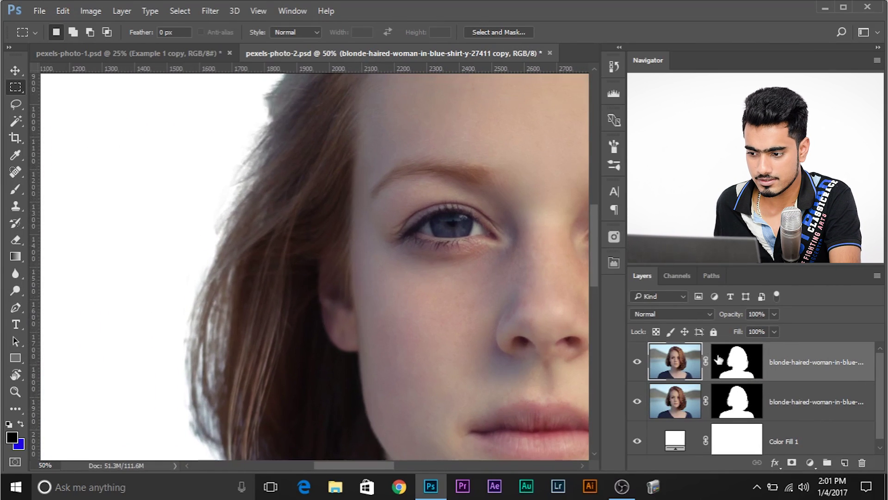
shift+click(740, 362)
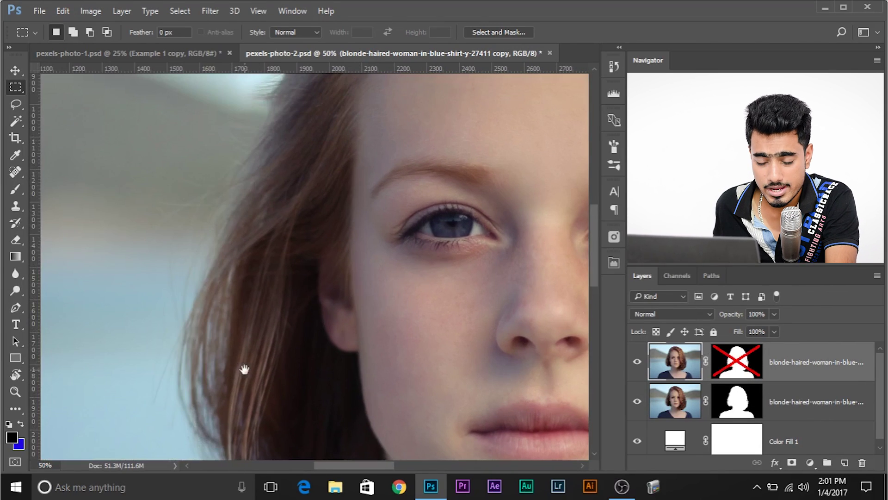
drag(238, 369, 254, 222)
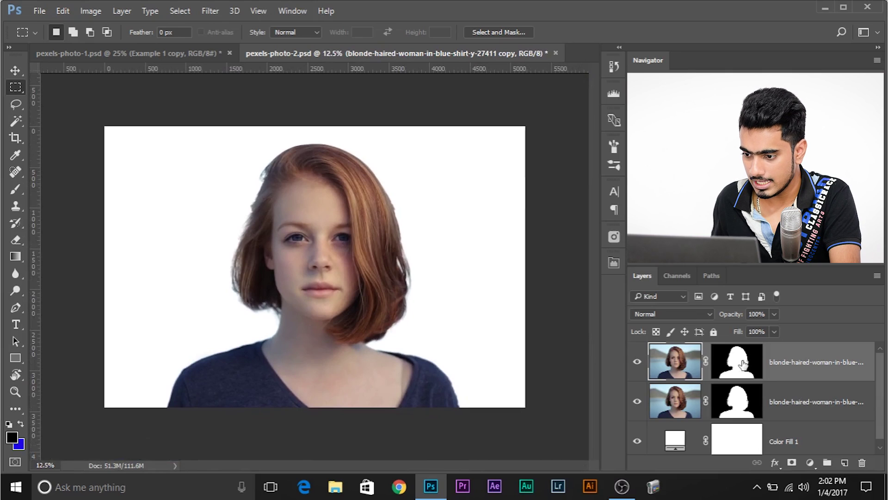
Apply the layer mask permanently to the copied woman layer and defringe it with a width of 1 pixel.
right_click(743, 365)
click(765, 267)
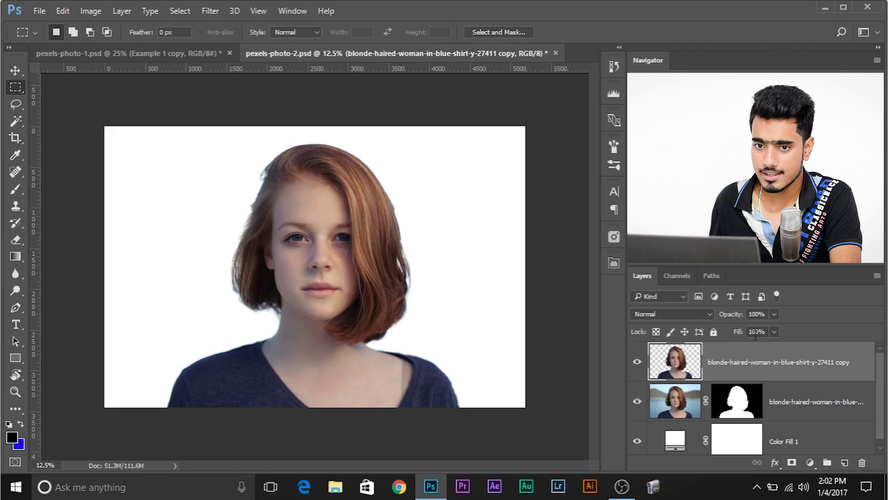
click(60, 13)
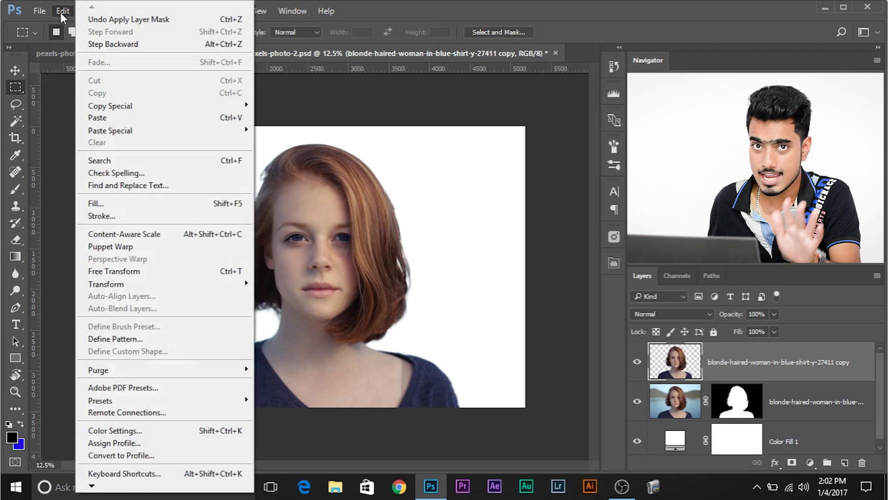
click(61, 13)
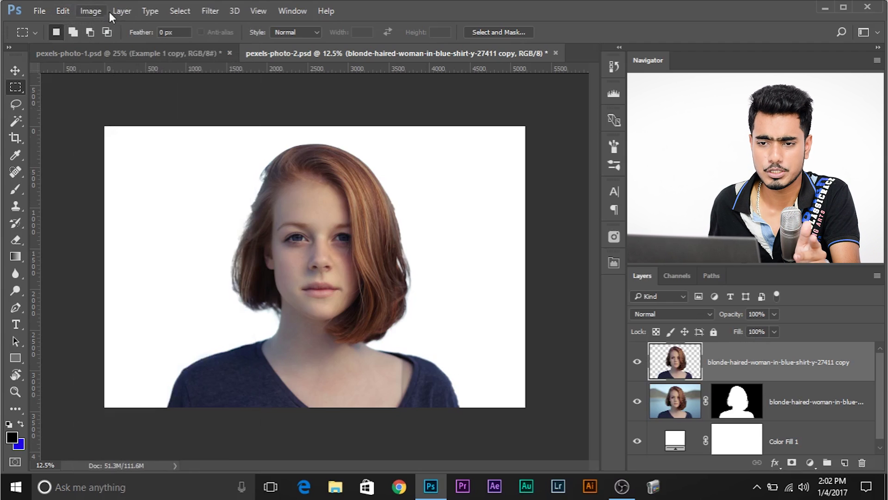
click(122, 11)
mouse_move(253, 469)
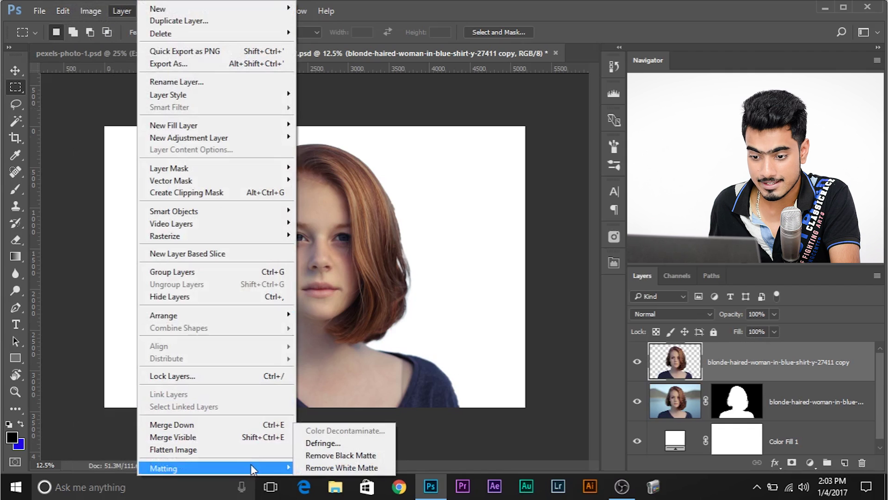
click(324, 443)
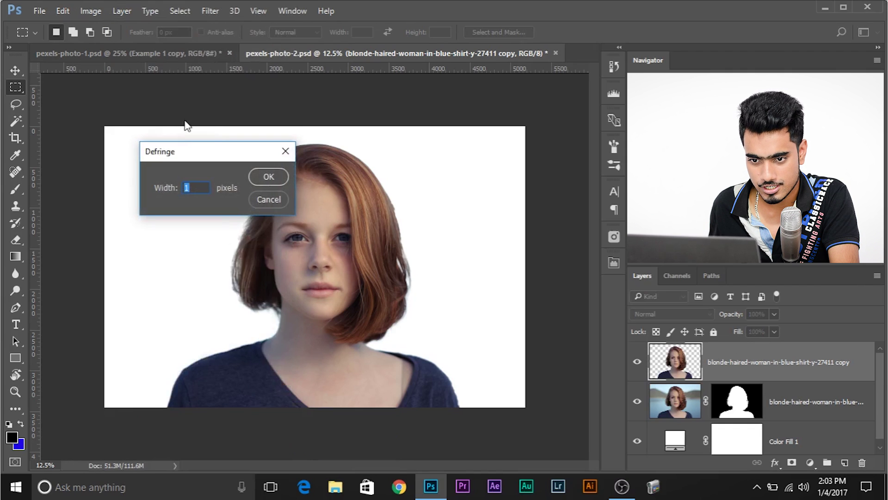
click(269, 177)
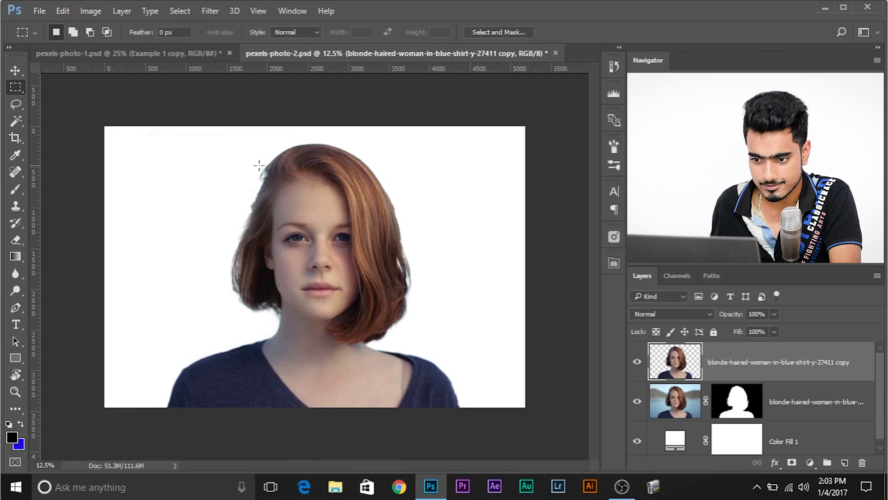
Examine the defringed hair edges on both sides of the face and down to the shoulder against white.
key(ctrl+plus)
key(ctrl+plus)
key(ctrl+plus)
key(ctrl+plus)
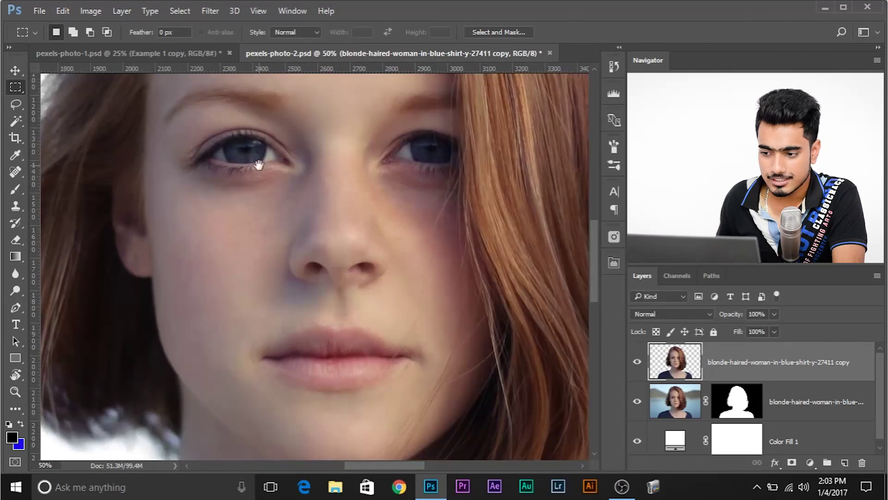
drag(228, 228, 515, 210)
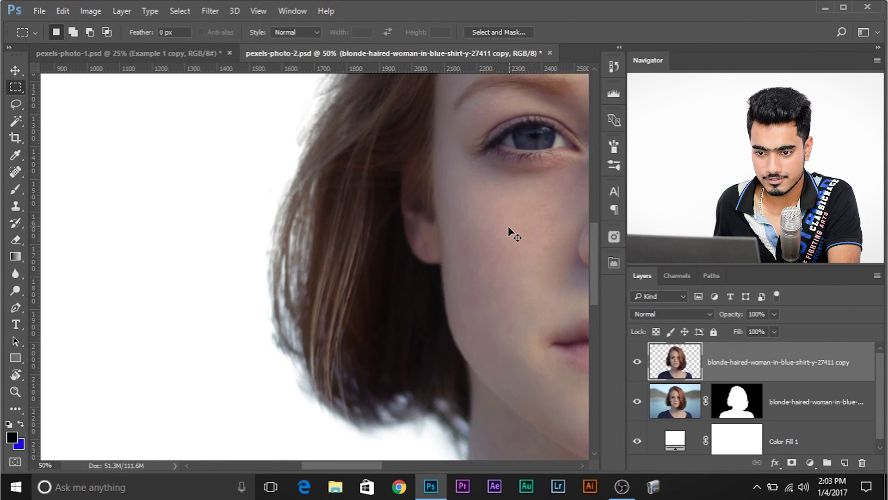
drag(436, 93, 345, 389)
drag(422, 234, 52, 27)
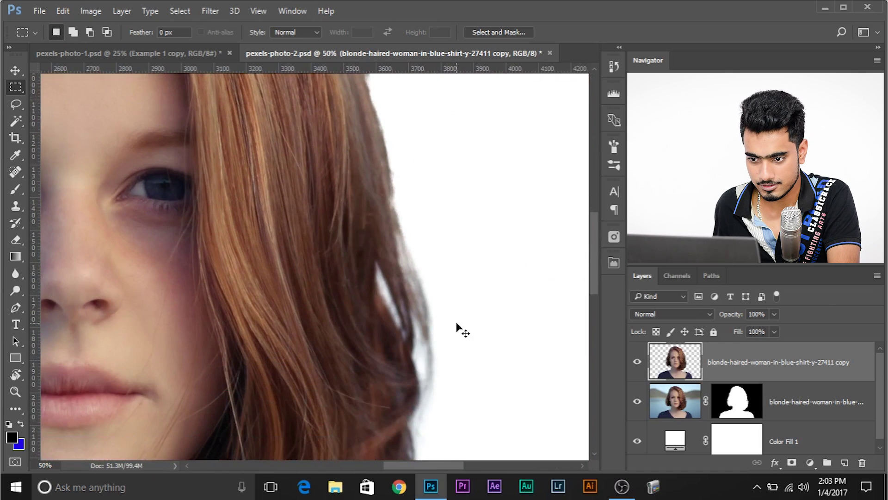
drag(398, 253, 390, 103)
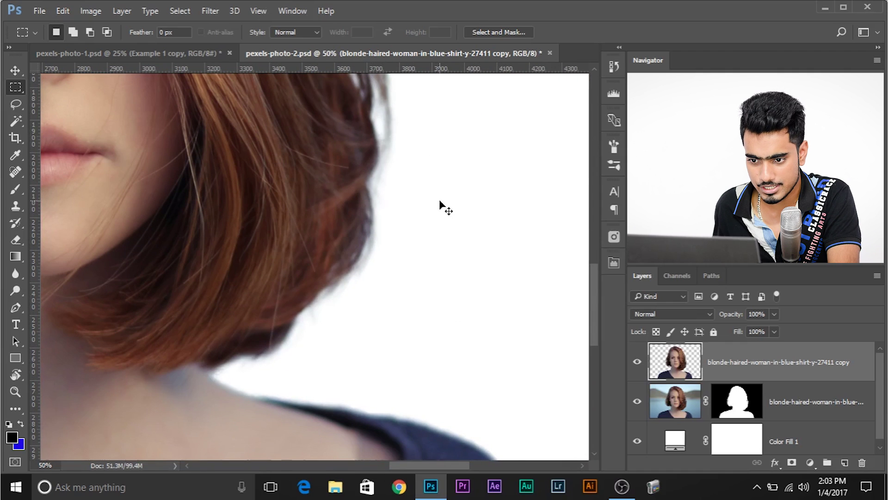
scroll(394, 182, down, 4)
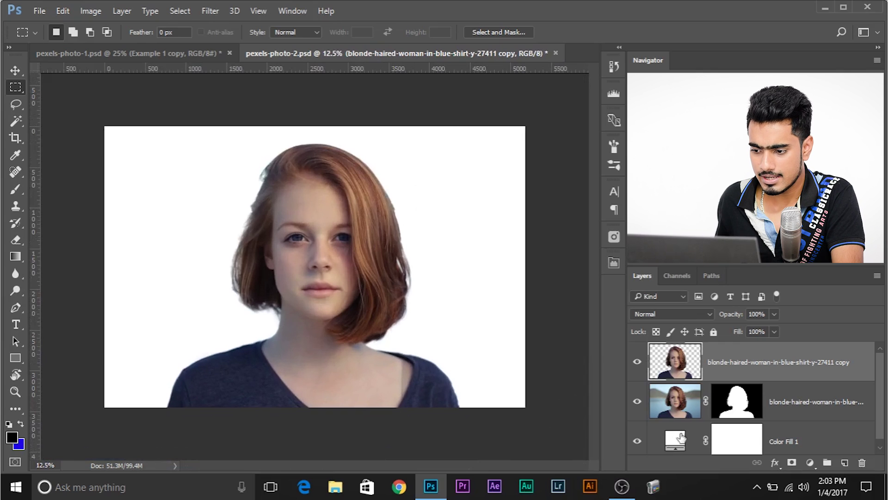
Disable the original woman layer's mask to reveal its background for reference, and change the Solid Color fill to light turquoise (b2f6ef).
shift+click(749, 407)
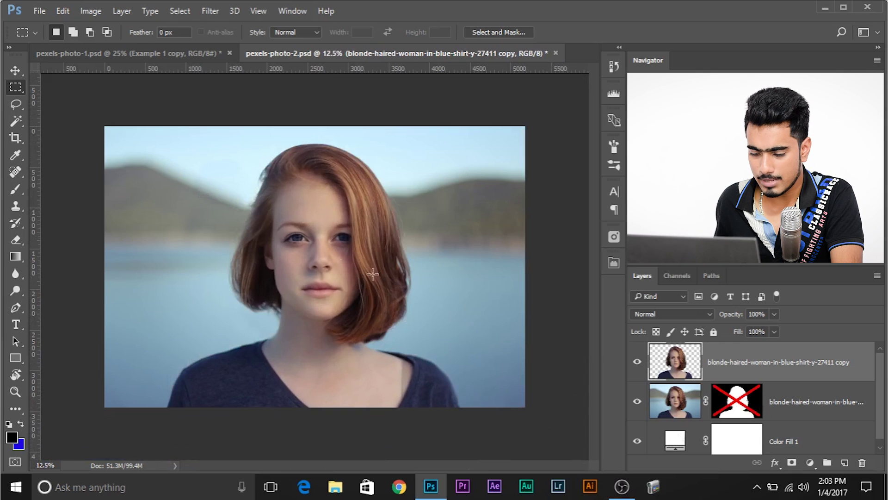
double_click(672, 435)
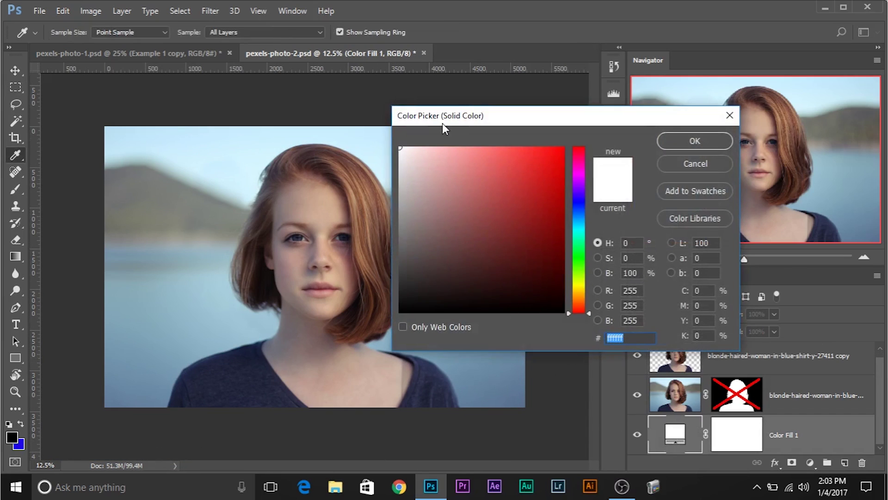
drag(441, 124, 560, 147)
click(418, 299)
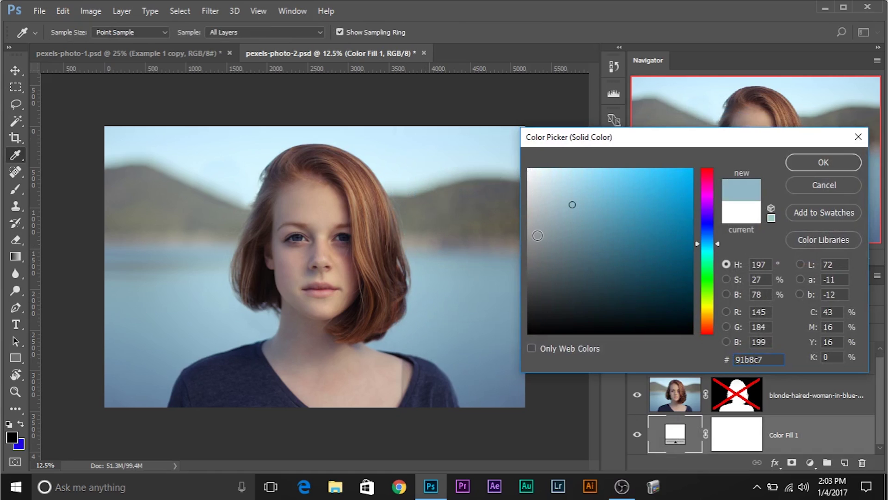
drag(627, 151, 524, 233)
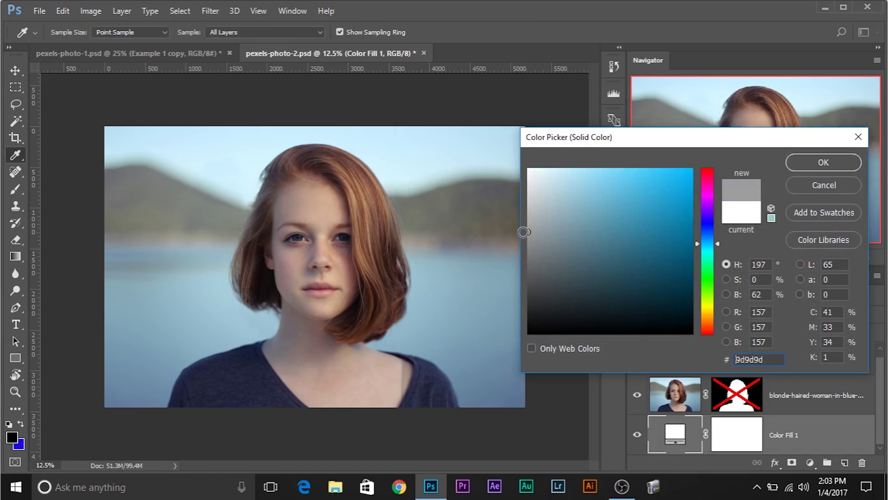
mouse_move(708, 250)
mouse_down()
mouse_move(720, 245)
mouse_move(712, 206)
mouse_move(716, 262)
mouse_up()
drag(620, 208, 573, 174)
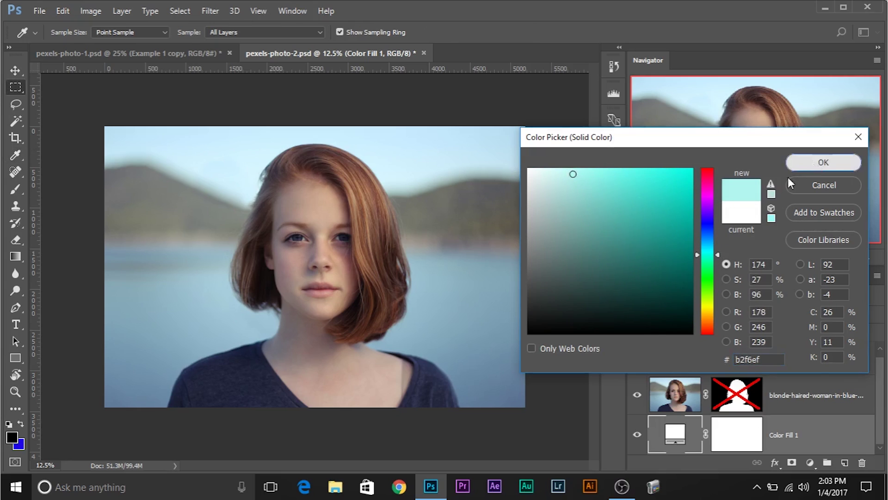
click(824, 162)
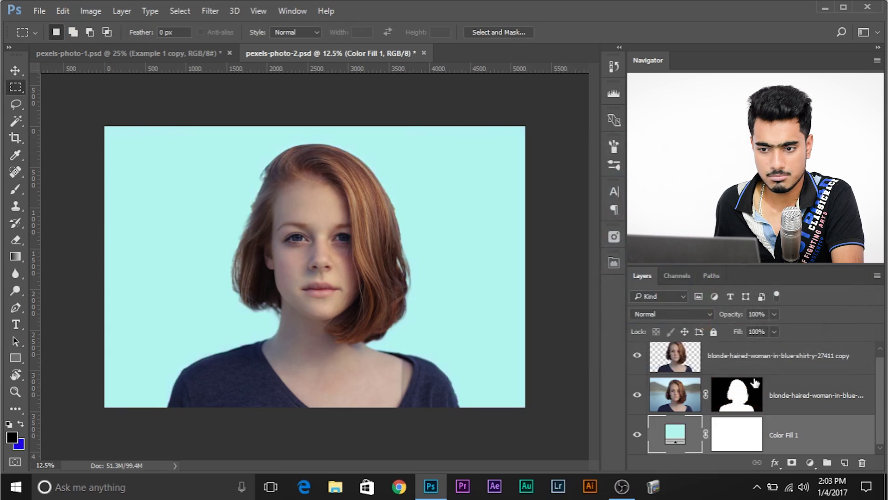